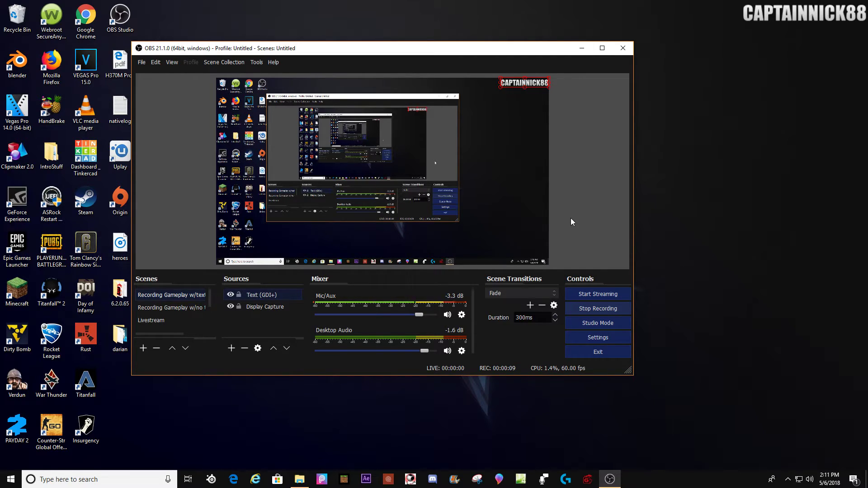
# - Minimize OBS Studio and launch Clipmaker 2.0 from its desktop icon
pyautogui.click(582, 48)
pyautogui.doubleClick(14, 165)
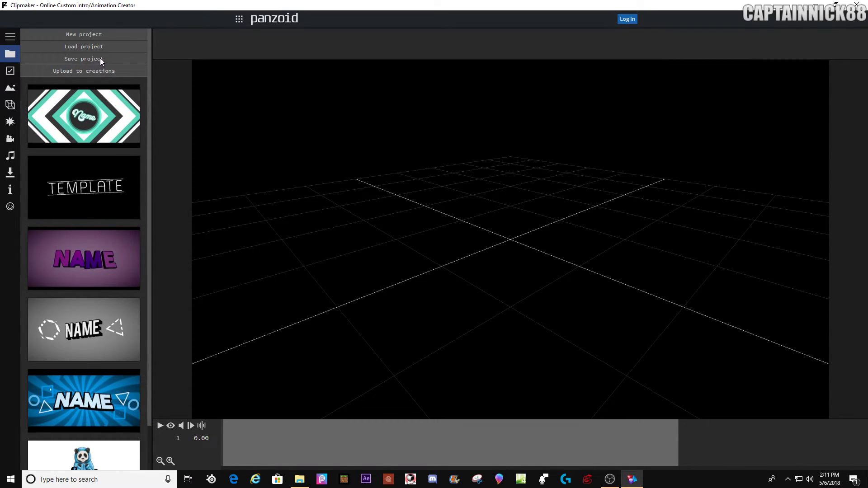
# - Add a Shape > Rectangle object from the 3D objects panel and play it in camera preview
pyautogui.click(10, 104)
pyautogui.click(79, 41)
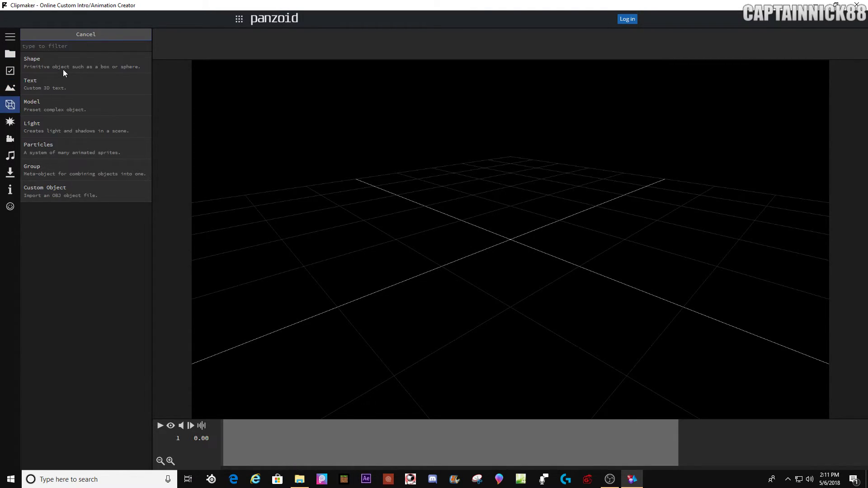
pyautogui.click(60, 70)
pyautogui.click(48, 86)
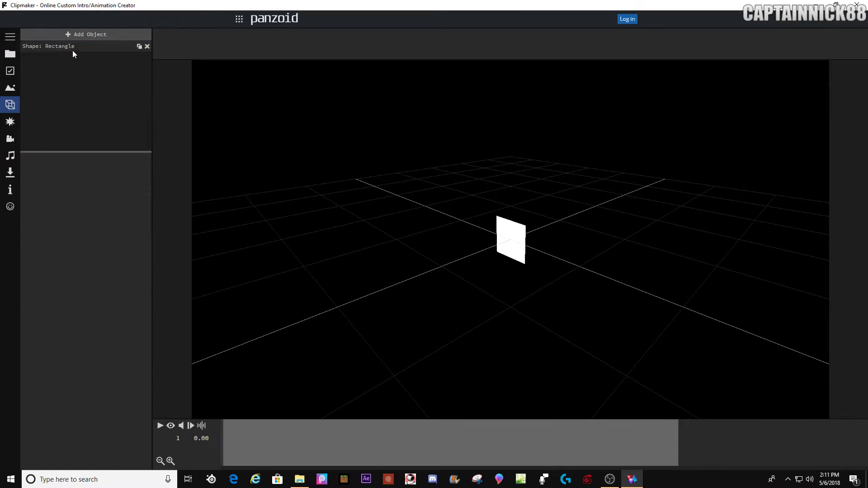
pyautogui.click(161, 426)
pyautogui.click(170, 426)
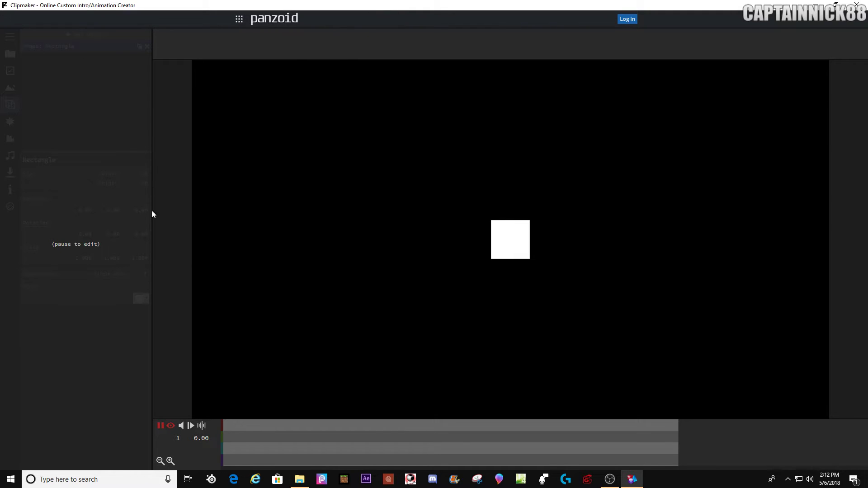
# - Pause, scrub and replay the animation, then reload the page with F5 for a fresh project
pyautogui.click(161, 426)
pyautogui.click(245, 441)
pyautogui.press('space')
pyautogui.press('F5')
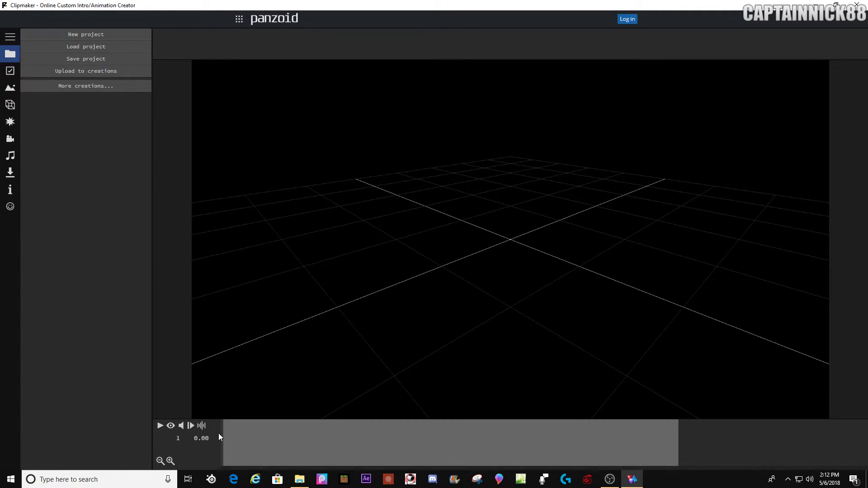
# - Browse the creation templates and project options panels
pyautogui.click(162, 426)
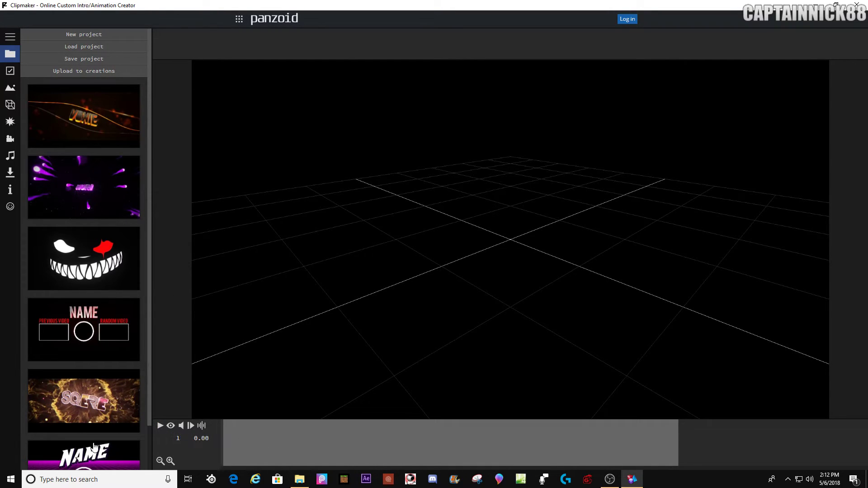
pyautogui.click(8, 106)
pyautogui.click(81, 34)
pyautogui.click(10, 54)
pyautogui.scroll(-2, 67, 144)
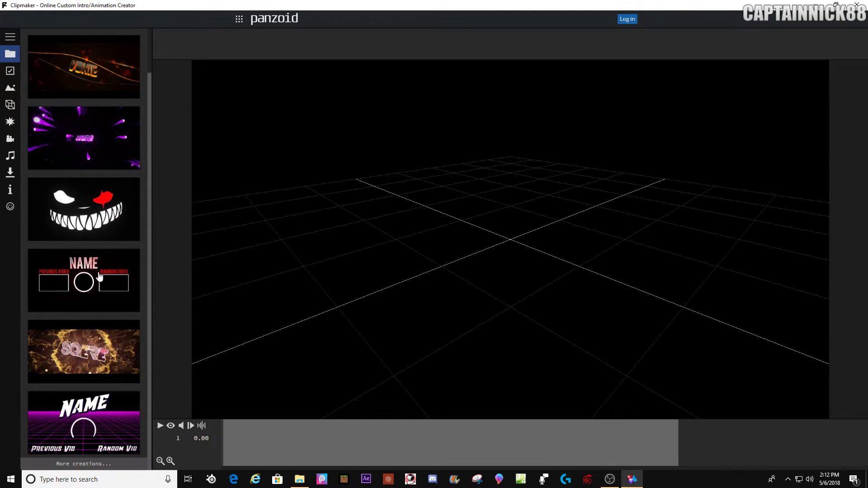
pyautogui.scroll(2, 67, 144)
# - Add a new Shape > Rectangle to the fresh scene and glance at the video settings
pyautogui.click(8, 107)
pyautogui.click(82, 36)
pyautogui.click(68, 55)
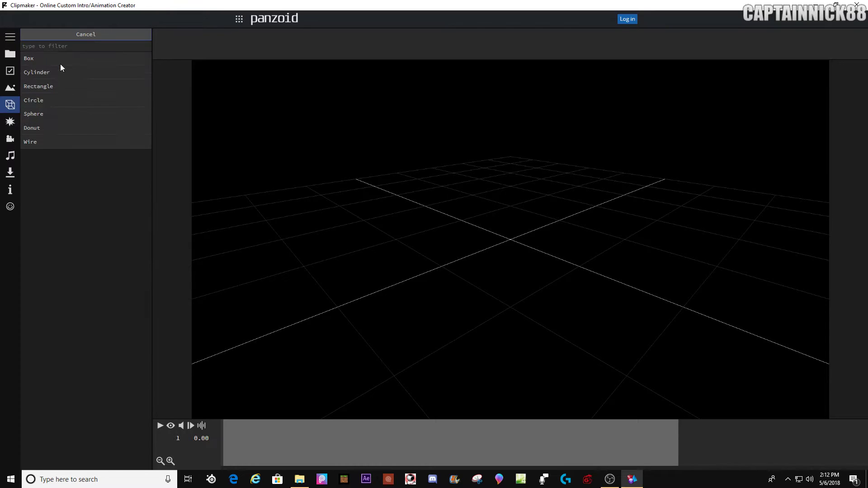
pyautogui.click(60, 76)
pyautogui.click(10, 71)
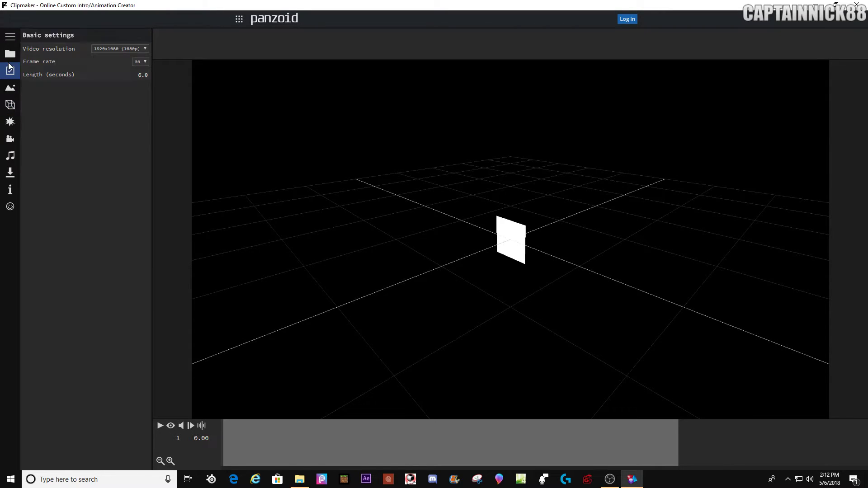
pyautogui.click(12, 54)
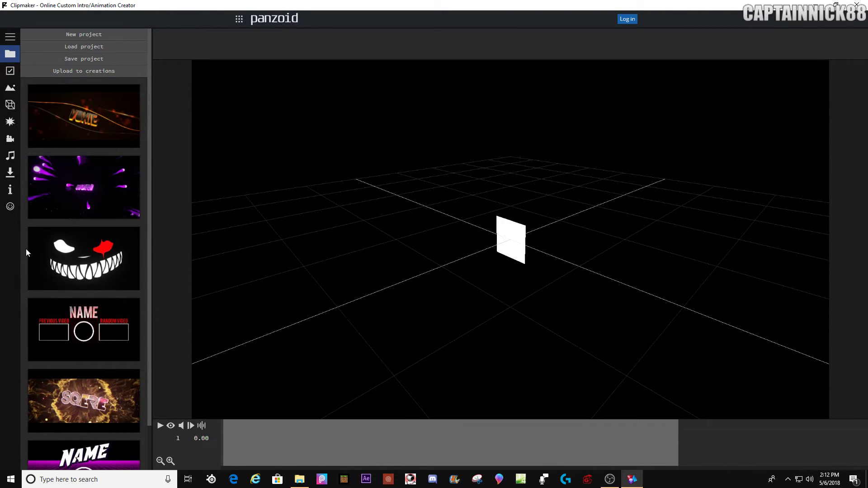
# - Select the rectangle, set its width and height to 80, and change its Appearance to custom
pyautogui.click(10, 104)
pyautogui.click(68, 47)
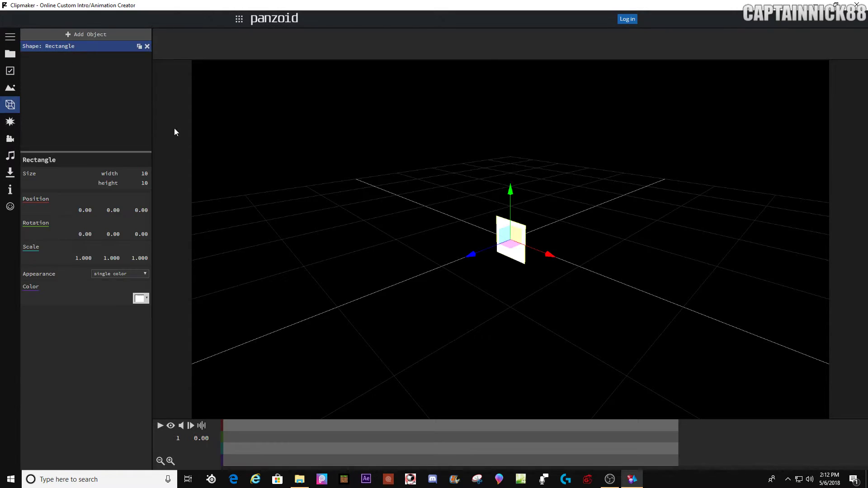
pyautogui.click(171, 426)
pyautogui.click(142, 174)
pyautogui.write('80')
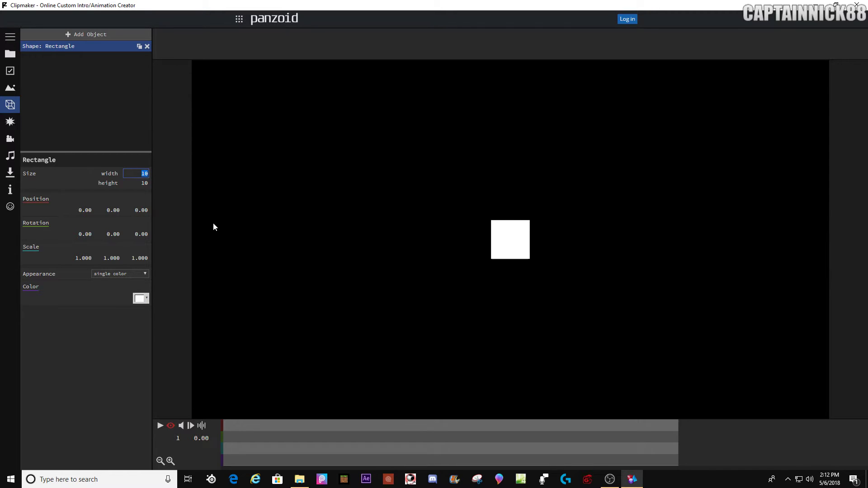
pyautogui.press('Tab')
pyautogui.write('80')
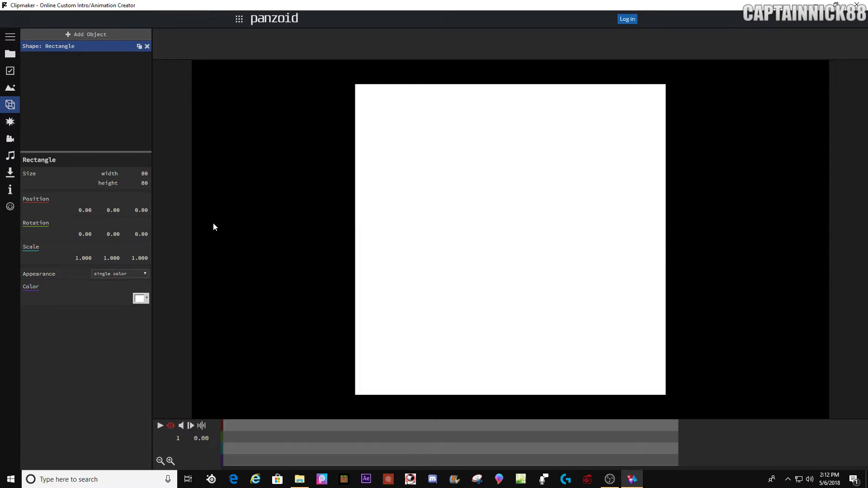
pyautogui.click(128, 274)
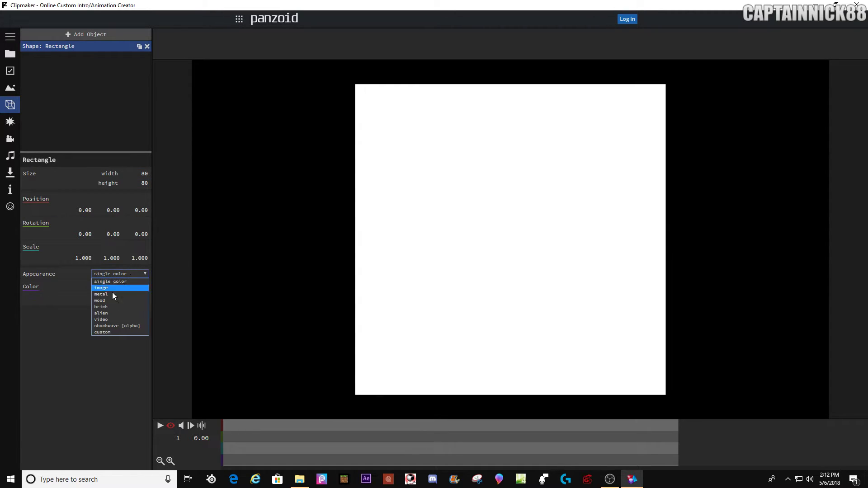
pyautogui.click(115, 334)
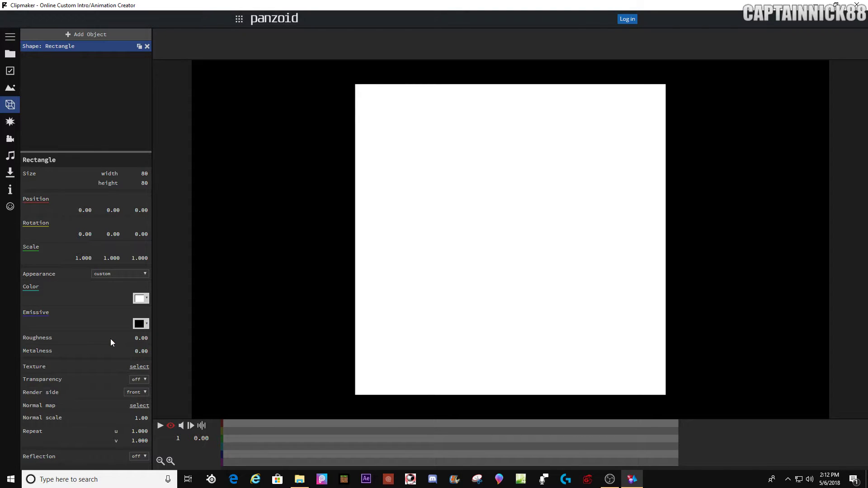
# - Browse to CN8's 2D Pack > CN8 Swirls > Swirl v5 and load Swirl 8 as the texture
pyautogui.click(140, 367)
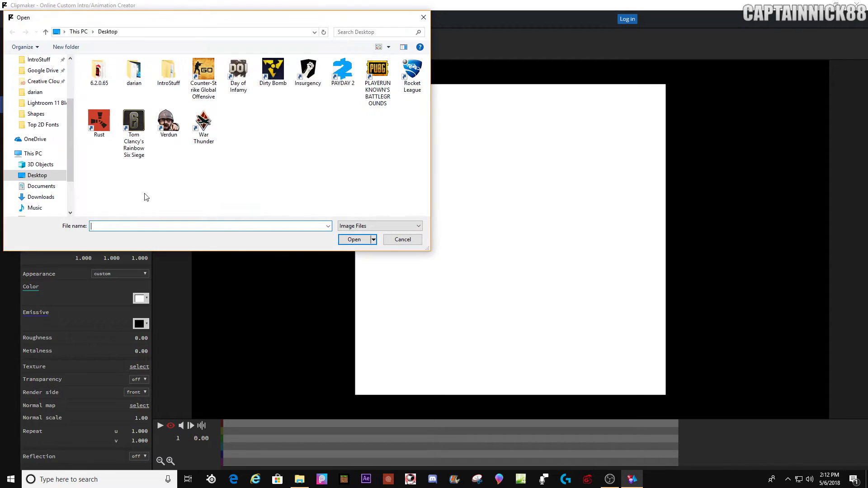
pyautogui.click(49, 126)
pyautogui.click(163, 32)
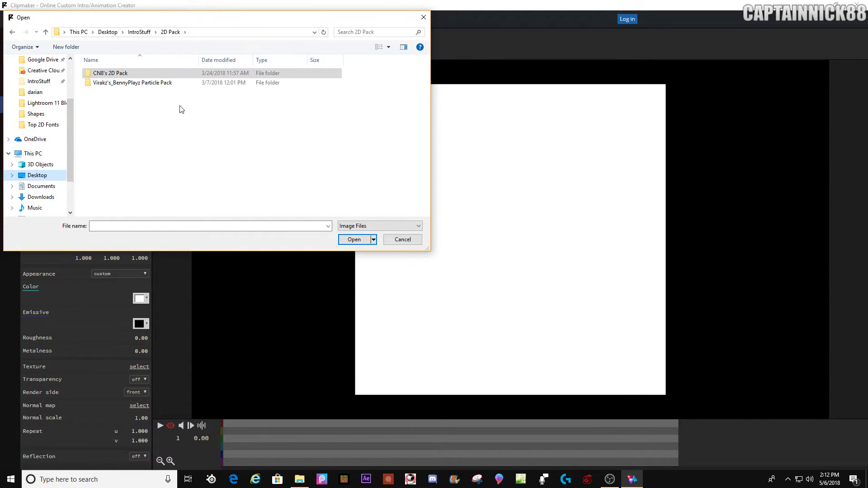
pyautogui.doubleClick(113, 74)
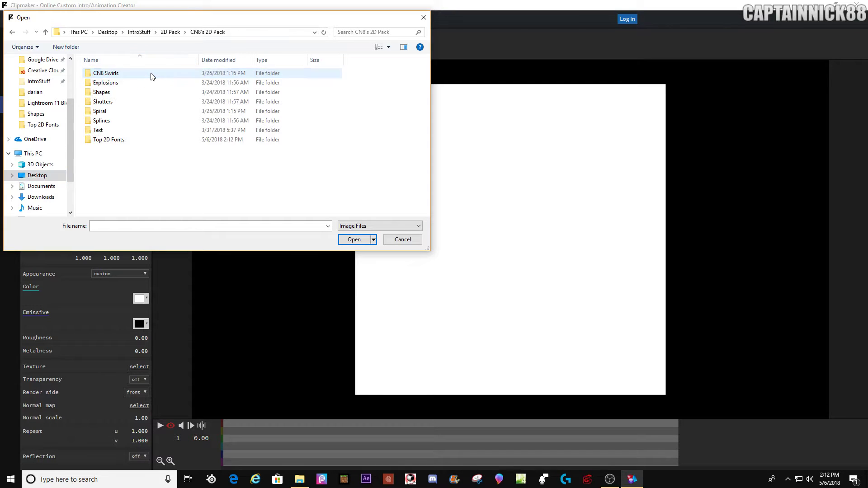
pyautogui.click(114, 75)
pyautogui.doubleClick(114, 75)
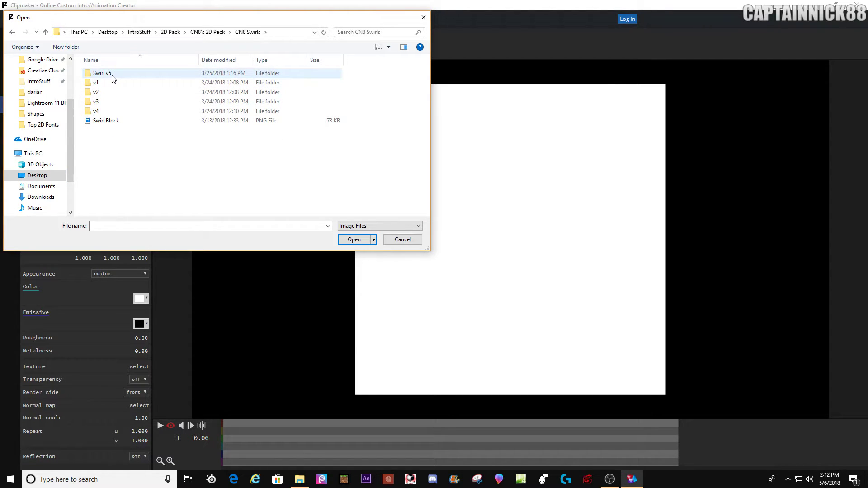
pyautogui.rightClick(135, 166)
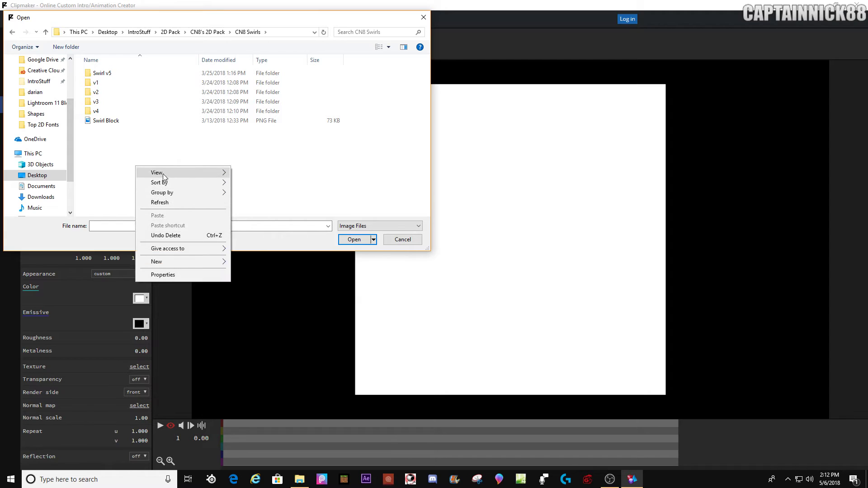
pyautogui.click(118, 152)
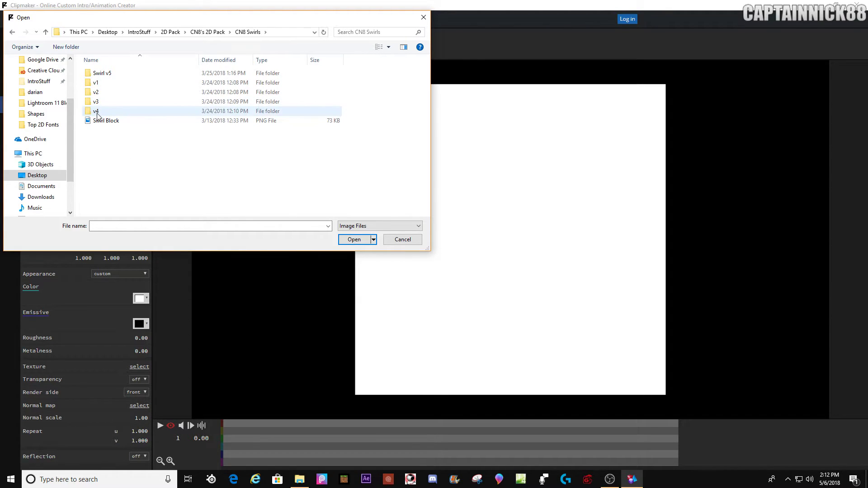
pyautogui.doubleClick(96, 111)
pyautogui.click(12, 31)
pyautogui.doubleClick(102, 74)
pyautogui.doubleClick(138, 99)
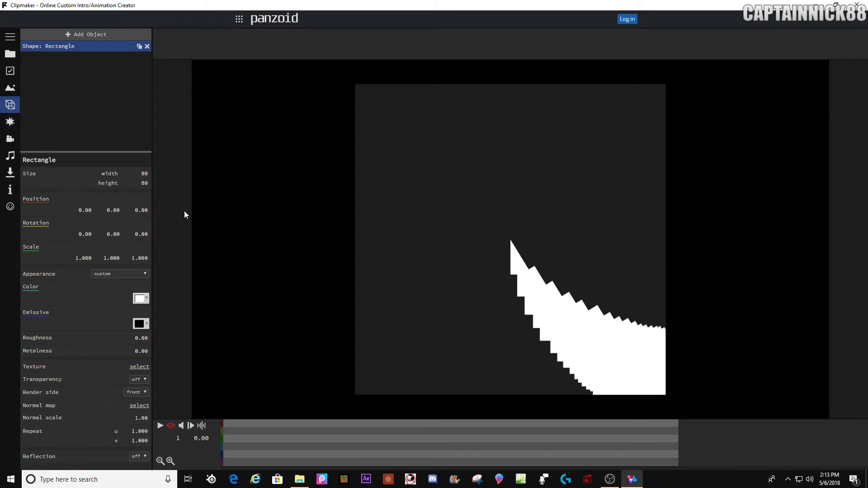
# - Drag the swirl square's size to 168 × 168 and its Rotation Z to 18.10
pyautogui.moveTo(143, 183); pyautogui.dragTo(503, 236)
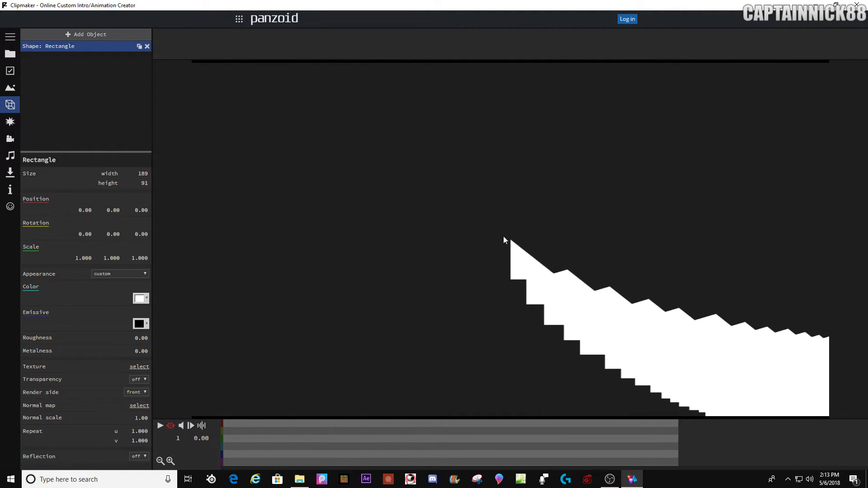
pyautogui.rightClick(161, 189)
pyautogui.click(158, 178)
pyautogui.moveTo(135, 174); pyautogui.dragTo(216, 224)
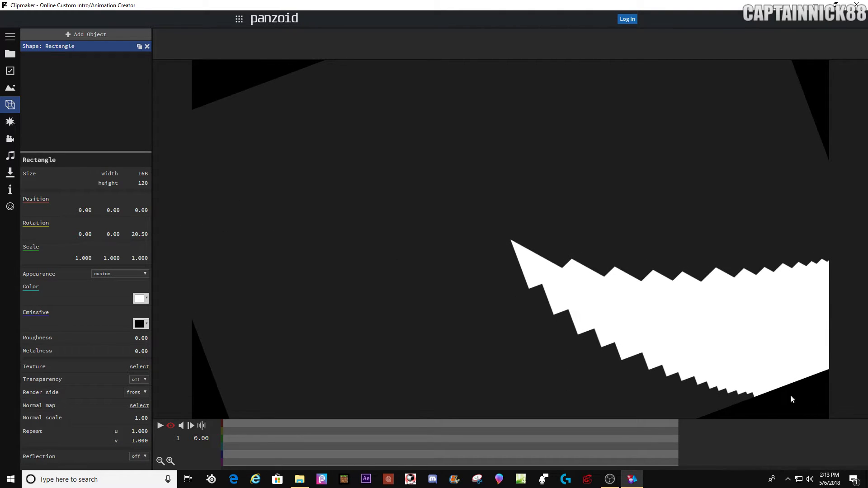
pyautogui.moveTo(132, 189); pyautogui.dragTo(256, 209)
pyautogui.moveTo(133, 232); pyautogui.dragTo(175, 231)
pyautogui.moveTo(140, 187); pyautogui.dragTo(212, 199)
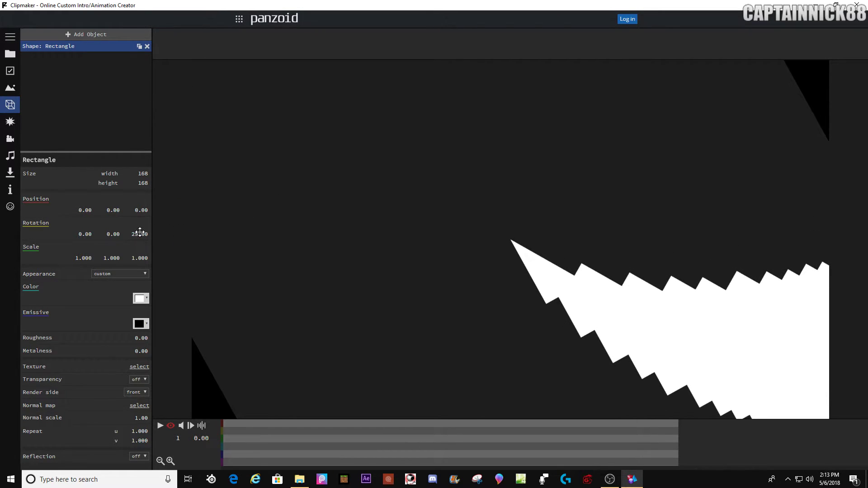
pyautogui.moveTo(140, 233); pyautogui.dragTo(168, 281)
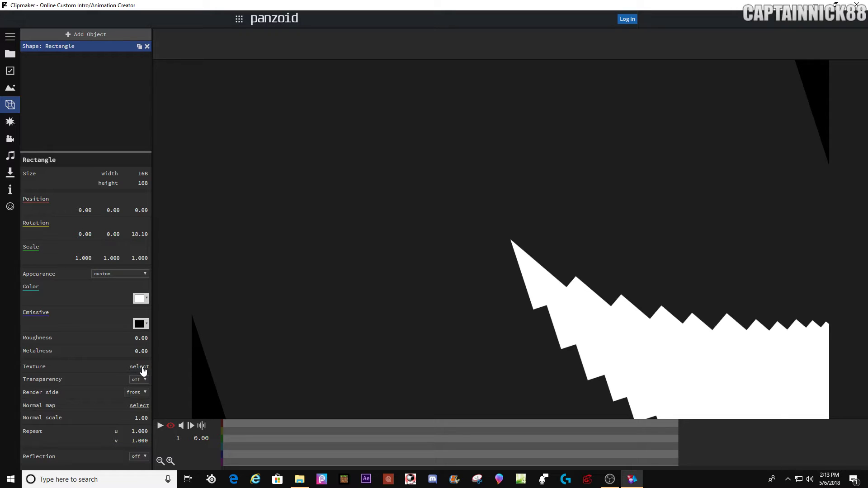
# - Turn on transparency, reset Rotation Z to 0, and nest the rectangle in a new group named Swirl
pyautogui.click(138, 393)
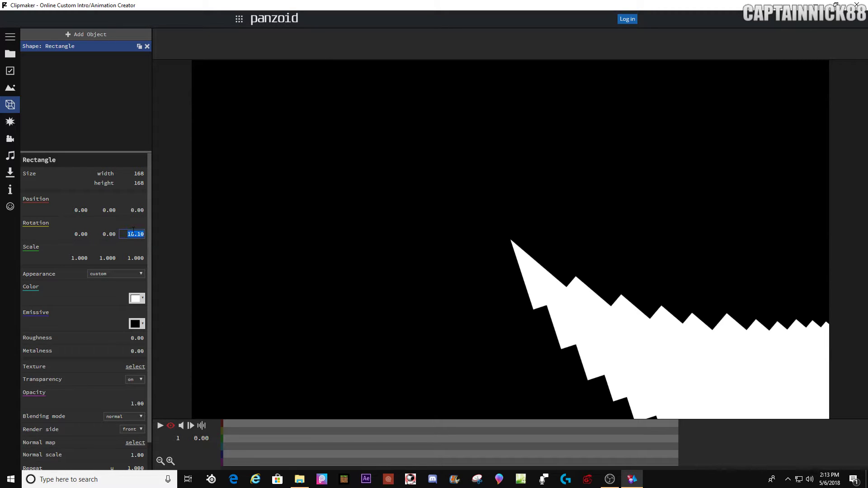
pyautogui.write('0')
pyautogui.click(91, 34)
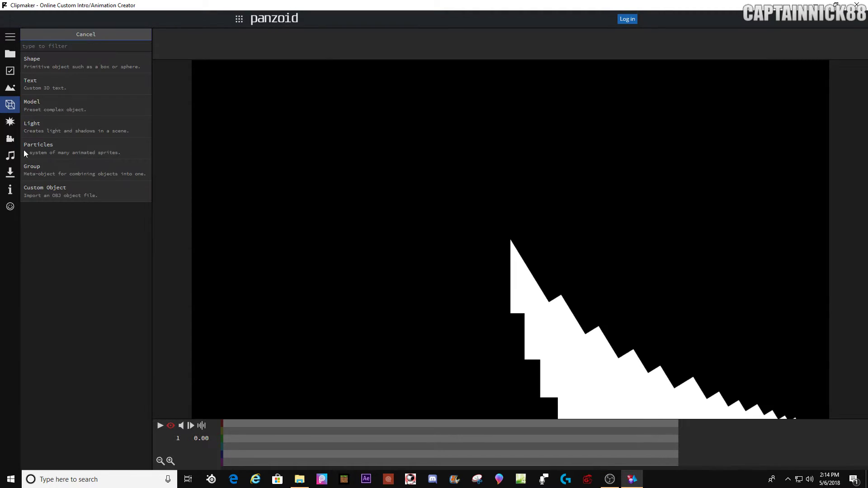
pyautogui.click(39, 171)
pyautogui.tripleClick(85, 177)
pyautogui.write('Swirl')
pyautogui.press('Return')
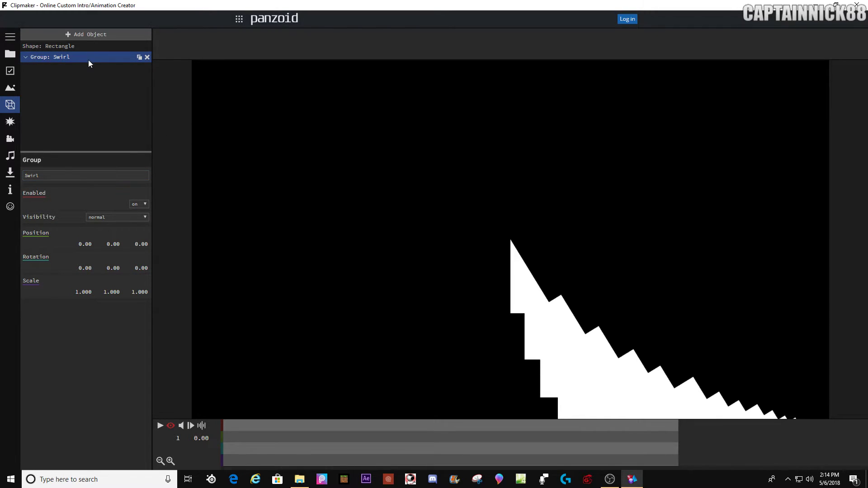
pyautogui.moveTo(89, 60); pyautogui.dragTo(76, 45)
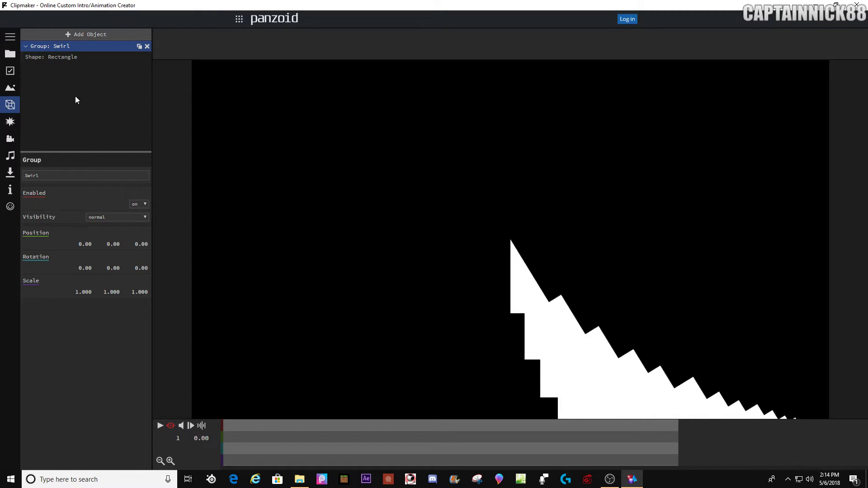
# - Duplicate the white zigzag rectangle, select the copy, and briefly try red as its colour
pyautogui.click(86, 57)
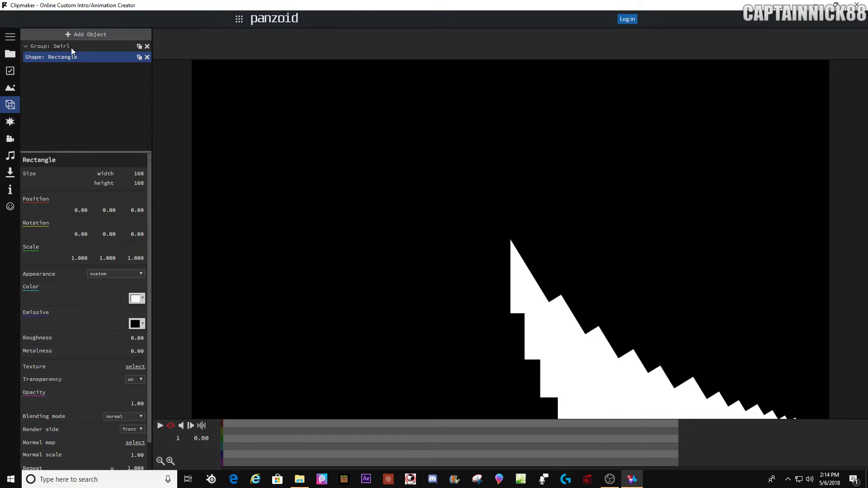
pyautogui.click(139, 57)
pyautogui.click(73, 69)
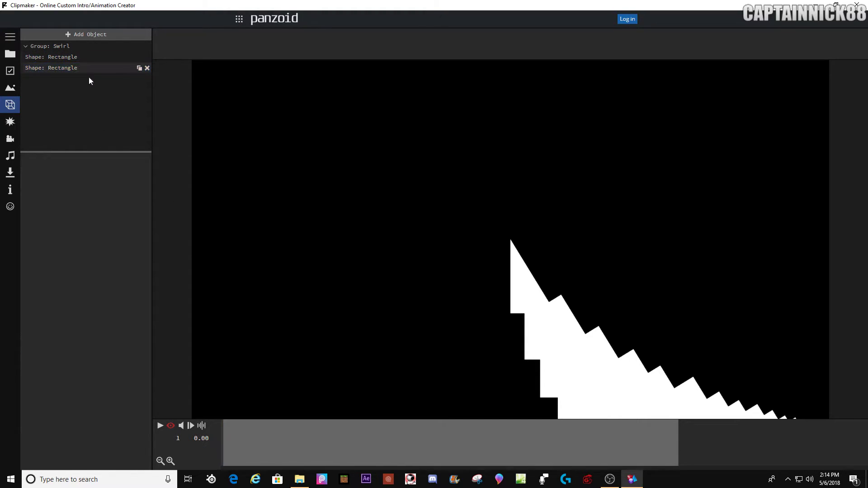
pyautogui.click(137, 300)
pyautogui.click(143, 300)
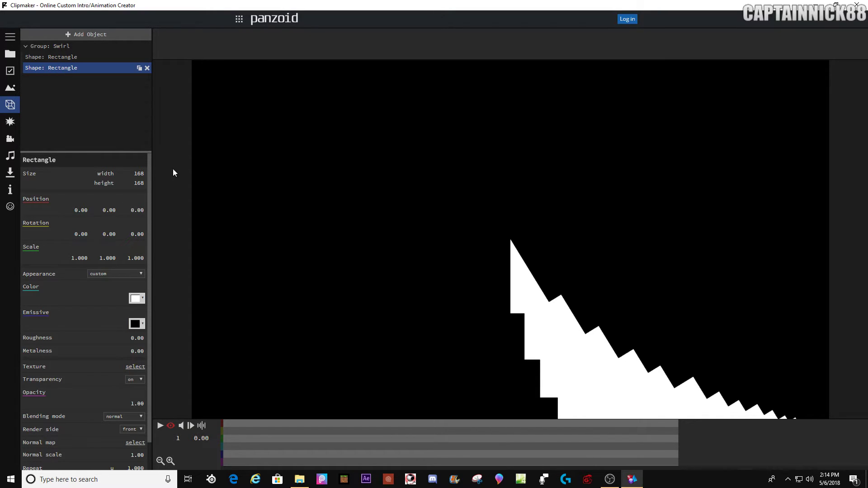
pyautogui.click(135, 297)
pyautogui.click(165, 295)
pyautogui.click(136, 298)
pyautogui.click(150, 312)
pyautogui.click(166, 291)
# - Refine the copy's colour from blue through cyan to light blue #00c4ff
pyautogui.click(136, 299)
pyautogui.click(177, 312)
pyautogui.click(256, 333)
pyautogui.click(256, 332)
pyautogui.click(254, 373)
pyautogui.click(138, 298)
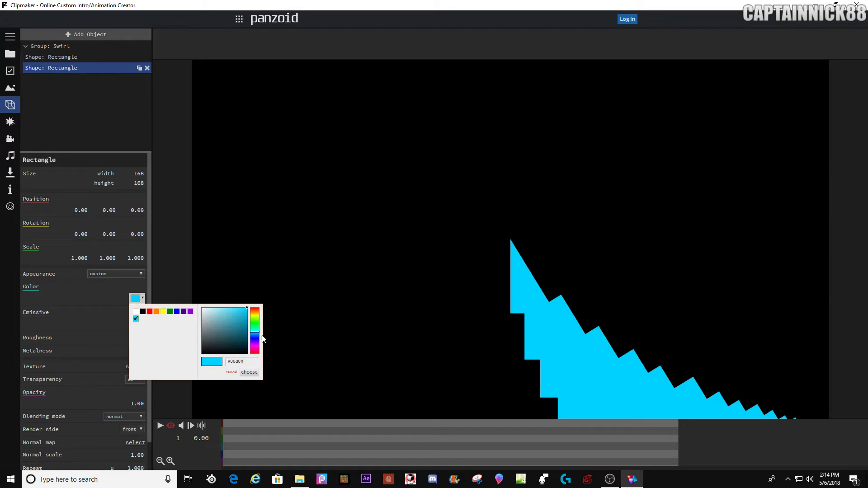
pyautogui.click(256, 337)
pyautogui.click(250, 372)
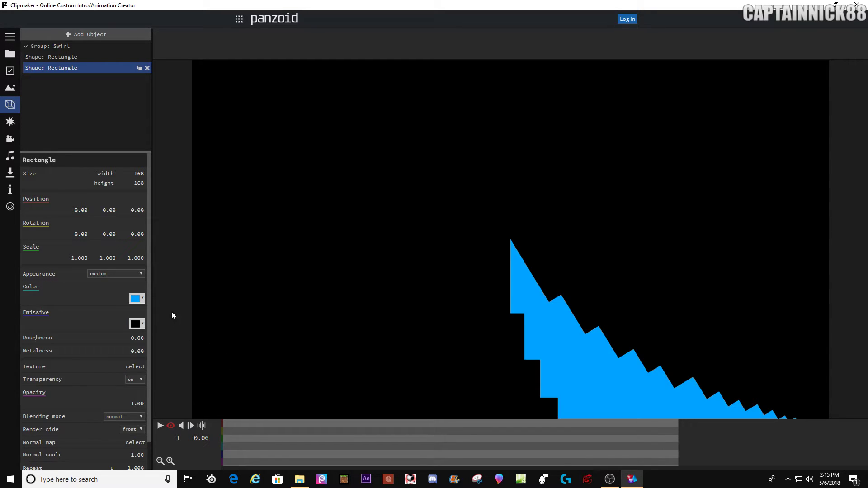
pyautogui.click(136, 298)
pyautogui.click(256, 333)
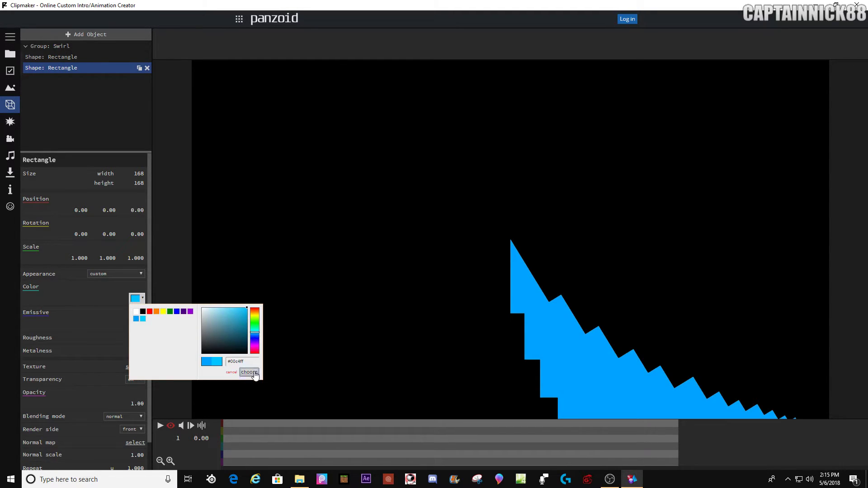
pyautogui.click(250, 372)
pyautogui.click(136, 298)
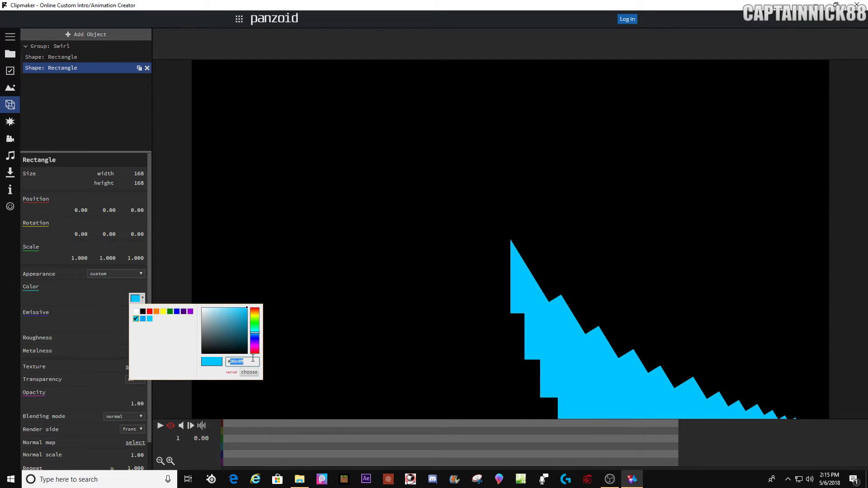
pyautogui.click(255, 373)
# - Rotate the blue copy to about 30° and add alternating copies at about 62°, 94° and 125°
pyautogui.moveTo(137, 234); pyautogui.dragTo(289, 250)
pyautogui.click(139, 58)
pyautogui.moveTo(136, 233); pyautogui.dragTo(352, 171)
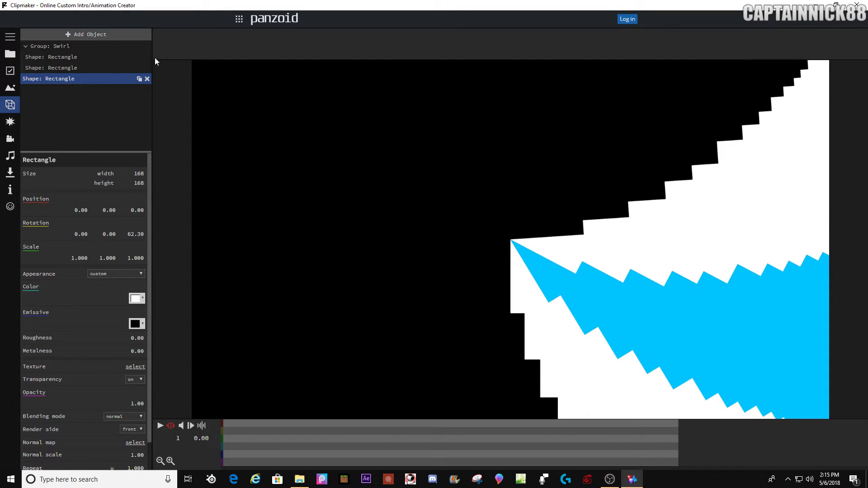
pyautogui.click(139, 79)
pyautogui.moveTo(137, 237); pyautogui.dragTo(364, 181)
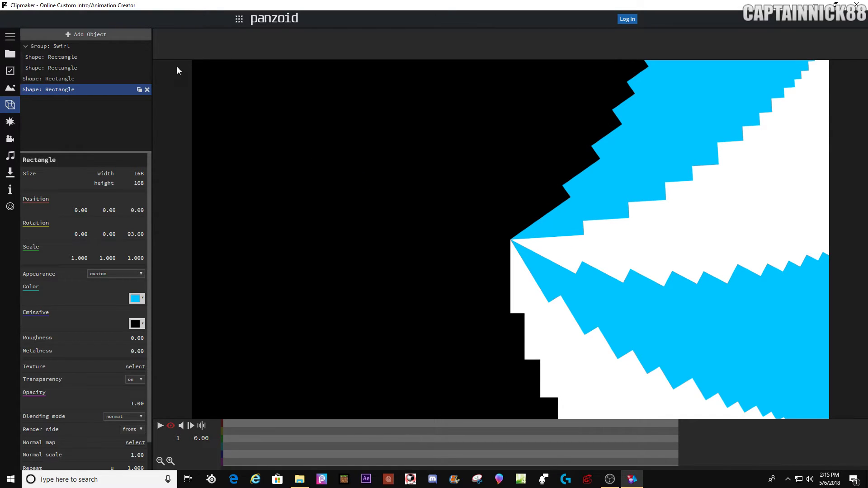
pyautogui.click(139, 89)
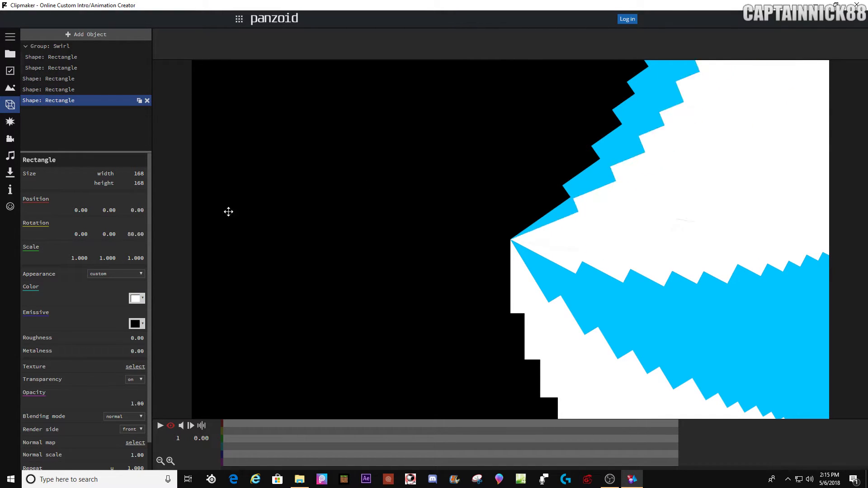
pyautogui.moveTo(246, 207); pyautogui.dragTo(344, 158)
# - Add more alternating copies rotated to about 155.80°, 188° and 194°
pyautogui.click(139, 100)
pyautogui.click(123, 107)
pyautogui.moveTo(136, 229); pyautogui.dragTo(355, 170)
pyautogui.click(140, 112)
pyautogui.click(77, 120)
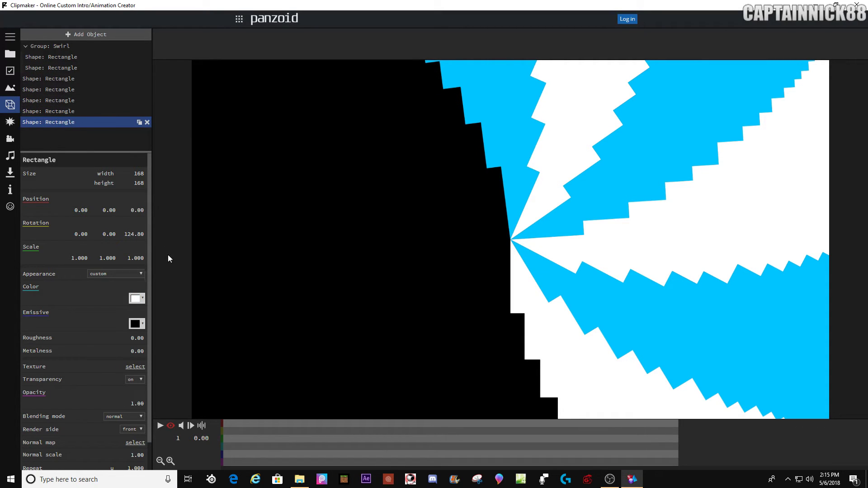
pyautogui.moveTo(135, 235); pyautogui.dragTo(334, 161)
pyautogui.click(83, 111)
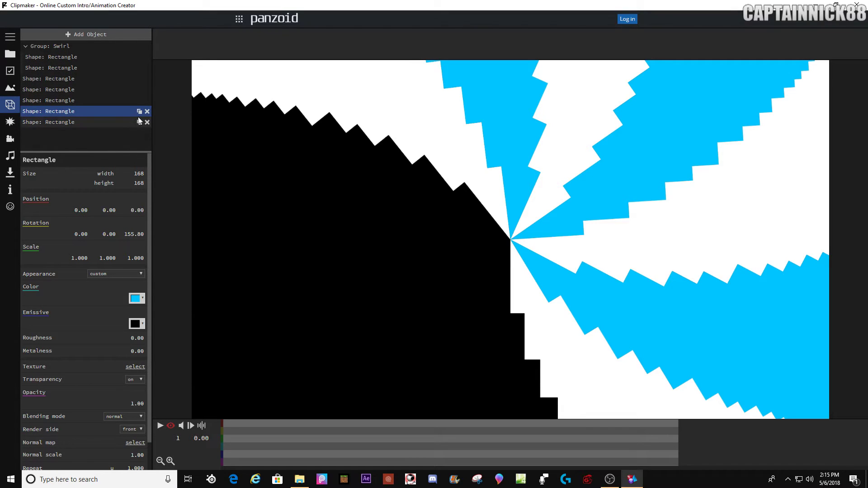
pyautogui.click(139, 111)
pyautogui.click(95, 133)
pyautogui.moveTo(135, 234); pyautogui.dragTo(355, 174)
# - Add white and blue copies near 250° and 281°, delete the blue one, and rotate the white to 312.40
pyautogui.click(139, 122)
pyautogui.click(83, 144)
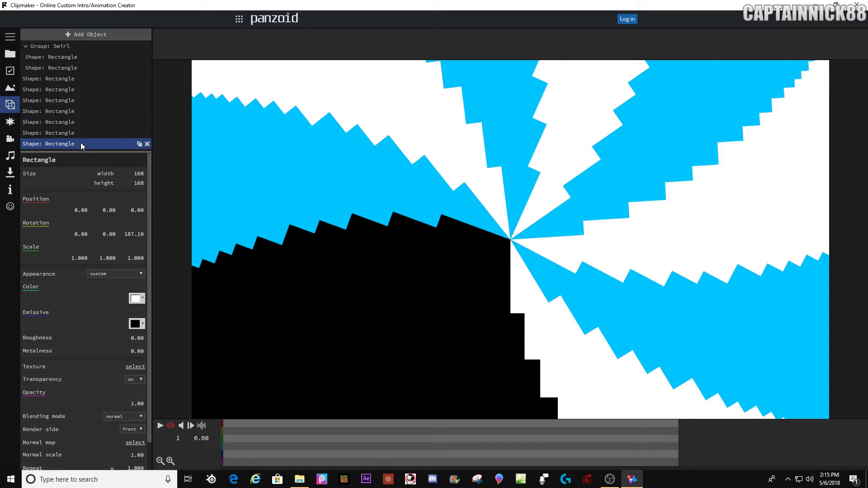
pyautogui.moveTo(148, 219); pyautogui.dragTo(313, 131)
pyautogui.click(139, 122)
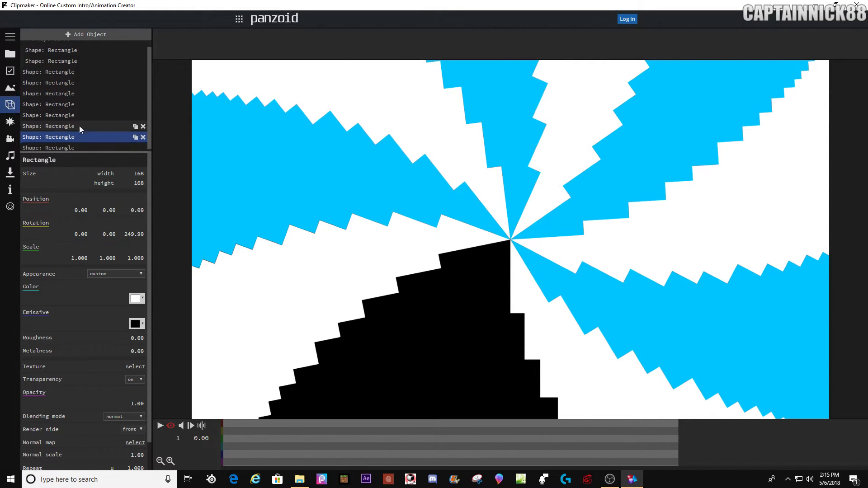
pyautogui.click(84, 145)
pyautogui.moveTo(142, 221); pyautogui.dragTo(346, 155)
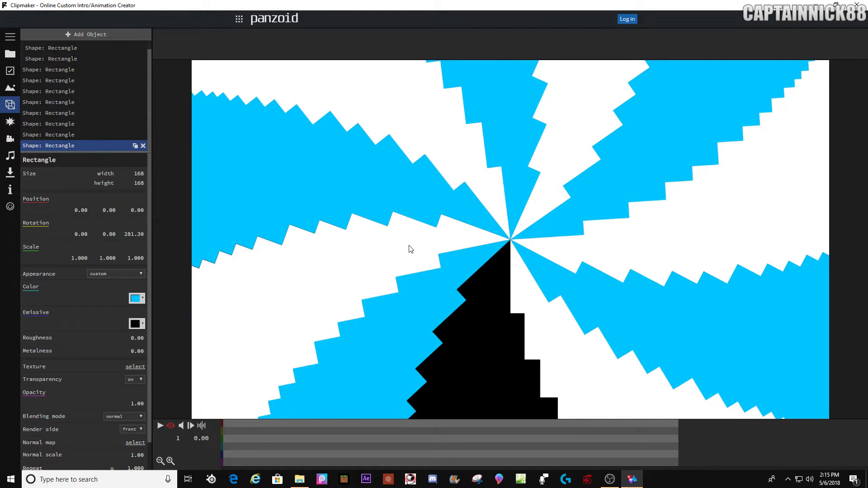
pyautogui.click(143, 146)
pyautogui.click(74, 145)
pyautogui.moveTo(174, 241); pyautogui.dragTo(374, 191)
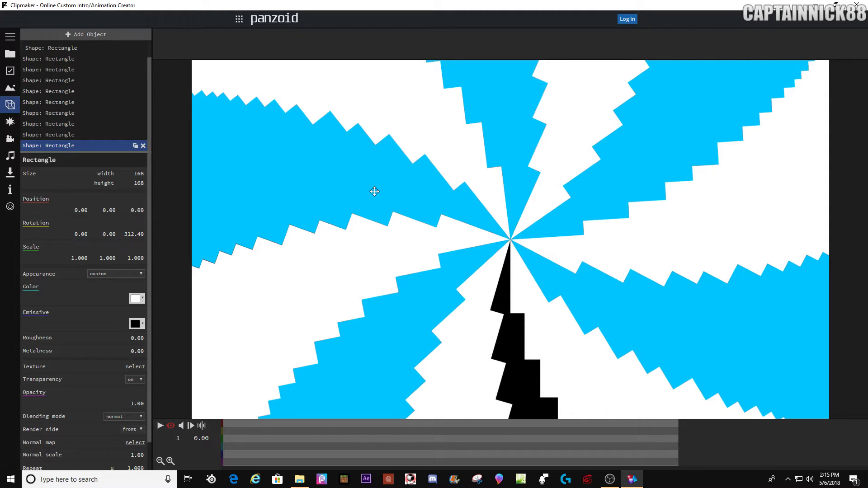
# - Re-space the first wedges, setting the first blue to about 26° and a later blue to 144.80
pyautogui.scroll(1, 63, 68)
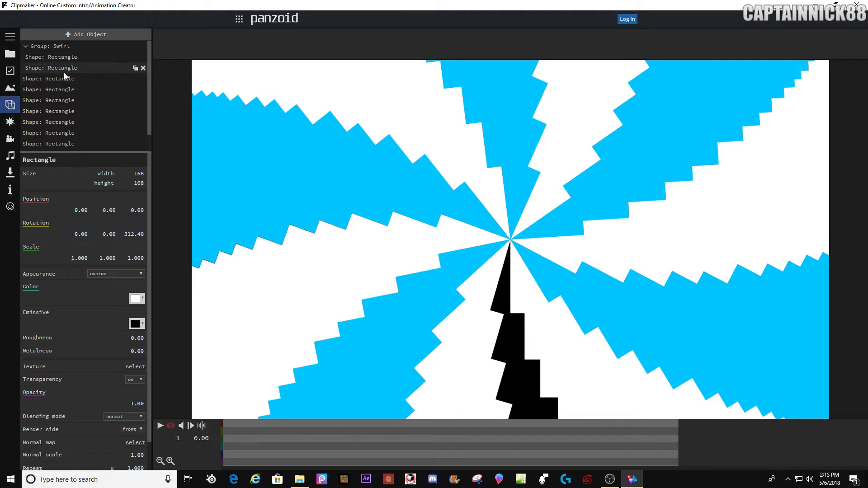
pyautogui.click(74, 70)
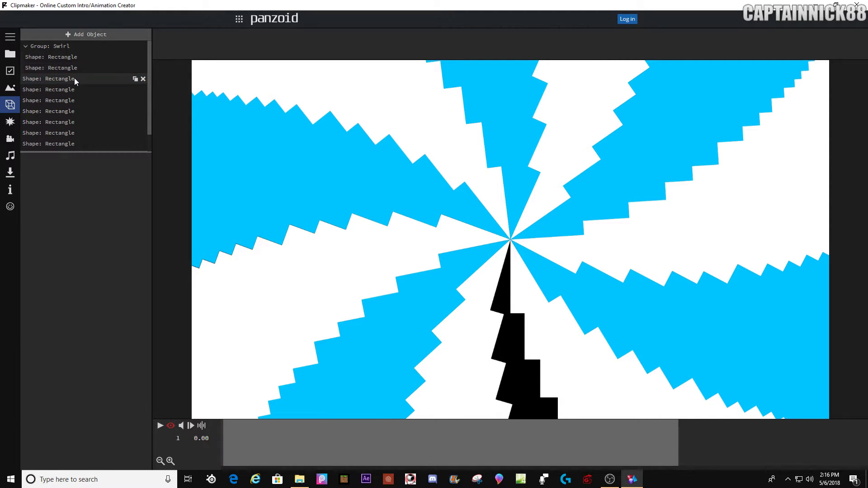
pyautogui.moveTo(139, 243); pyautogui.dragTo(72, 258)
pyautogui.click(68, 79)
pyautogui.click(68, 90)
pyautogui.click(74, 102)
pyautogui.click(75, 111)
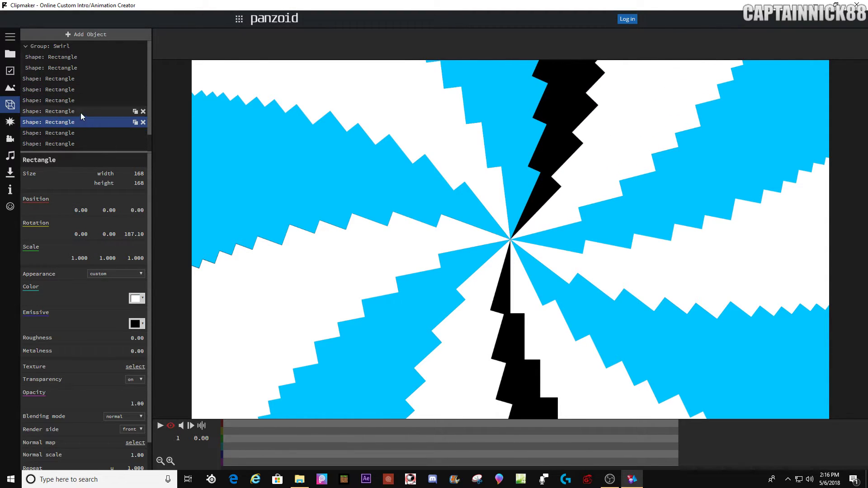
pyautogui.moveTo(134, 234); pyautogui.dragTo(61, 262)
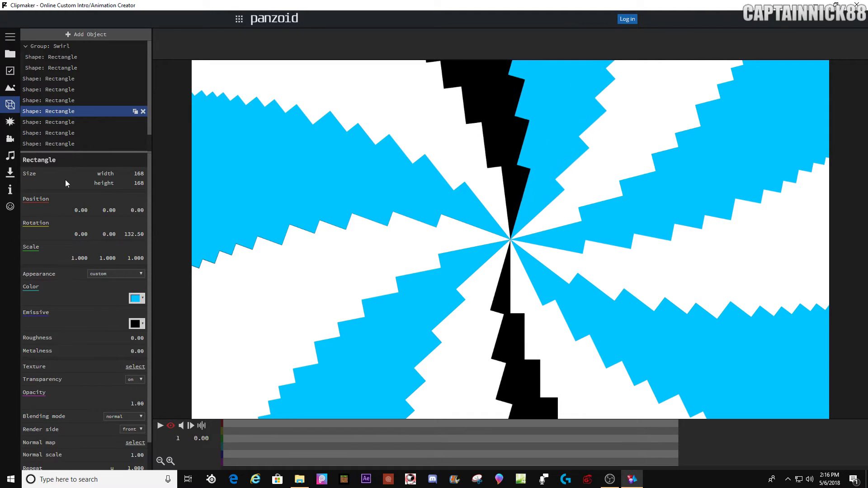
# - Rotate the remaining wedges to about 161°, 189°, 217°, 246° and 274.10°
pyautogui.click(78, 121)
pyautogui.moveTo(130, 235); pyautogui.dragTo(44, 267)
pyautogui.click(85, 134)
pyautogui.moveTo(137, 238); pyautogui.dragTo(51, 283)
pyautogui.click(65, 143)
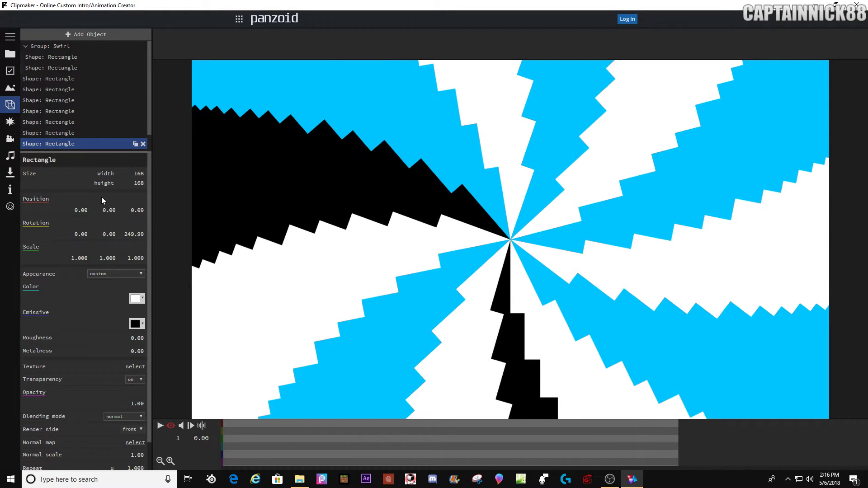
pyautogui.moveTo(135, 235); pyautogui.dragTo(30, 275)
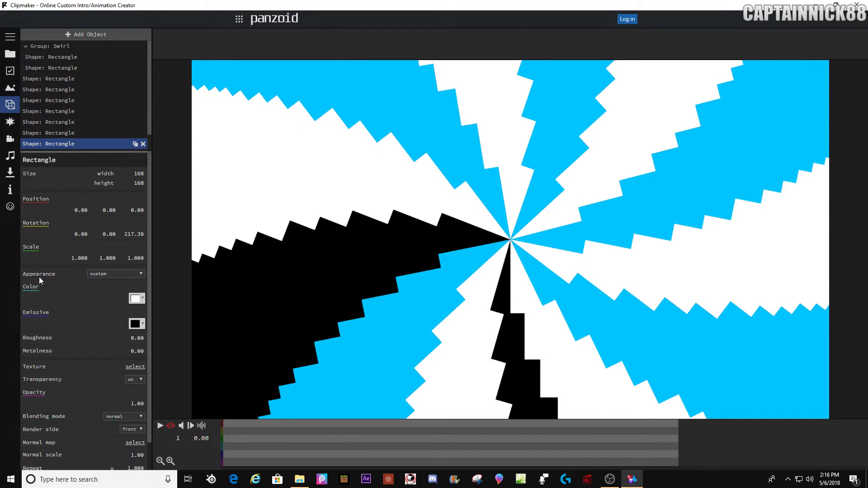
pyautogui.scroll(-1, 52, 137)
pyautogui.click(69, 134)
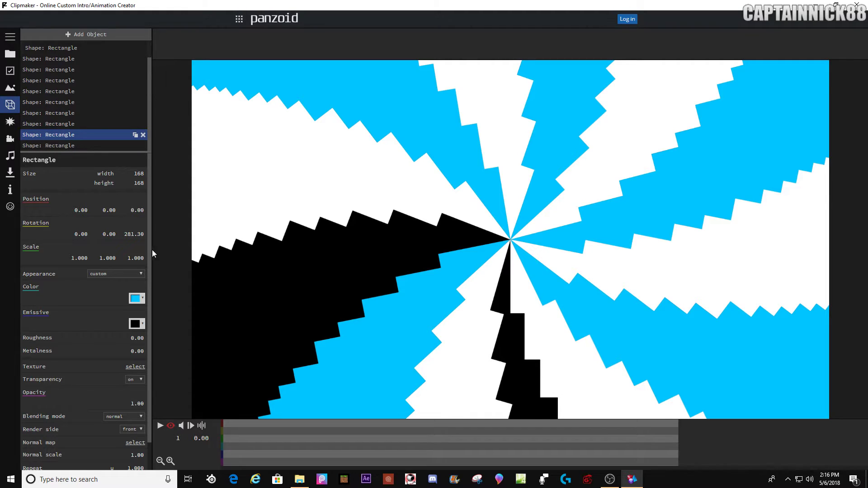
pyautogui.moveTo(136, 234); pyautogui.dragTo(19, 277)
pyautogui.click(74, 144)
pyautogui.moveTo(128, 235); pyautogui.dragTo(4, 276)
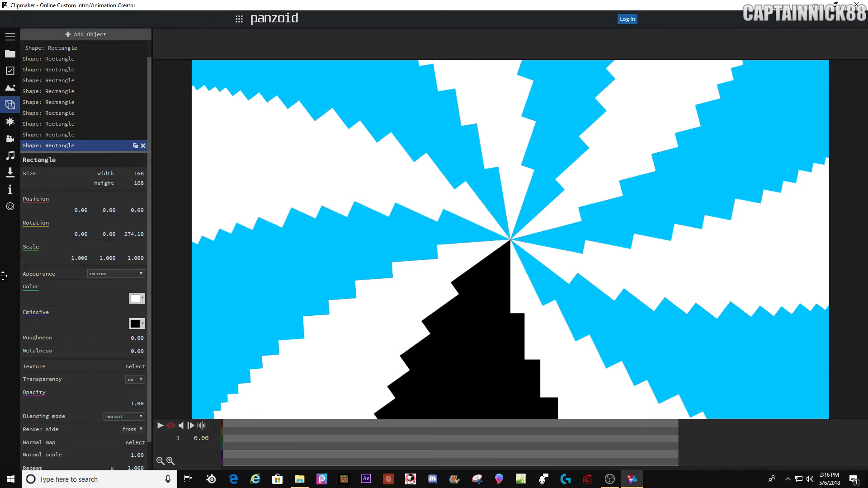
# - Duplicate the white rectangle at 274.10 and rotate the copy to about 294 degrees
pyautogui.click(135, 135)
pyautogui.click(80, 144)
pyautogui.moveTo(133, 235); pyautogui.dragTo(329, 206)
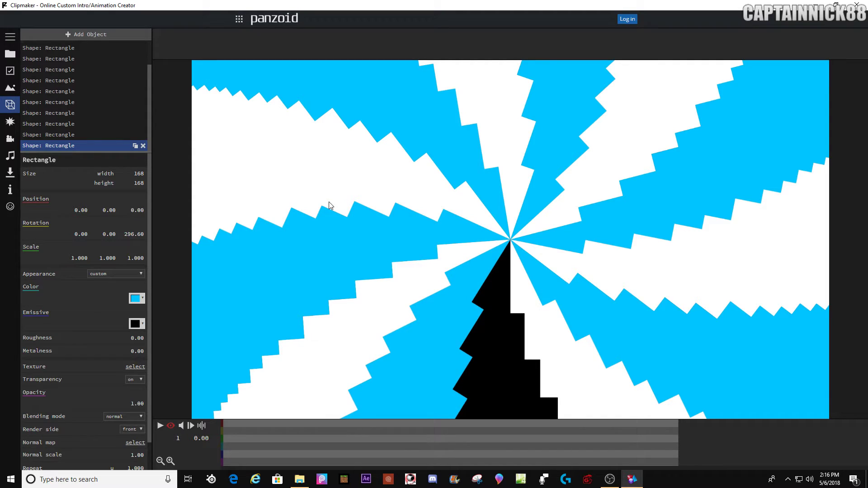
# - Delete the blue rectangle at 296.60; set the last rectangle to 348.20 degrees with white emissive
pyautogui.click(143, 146)
pyautogui.click(92, 146)
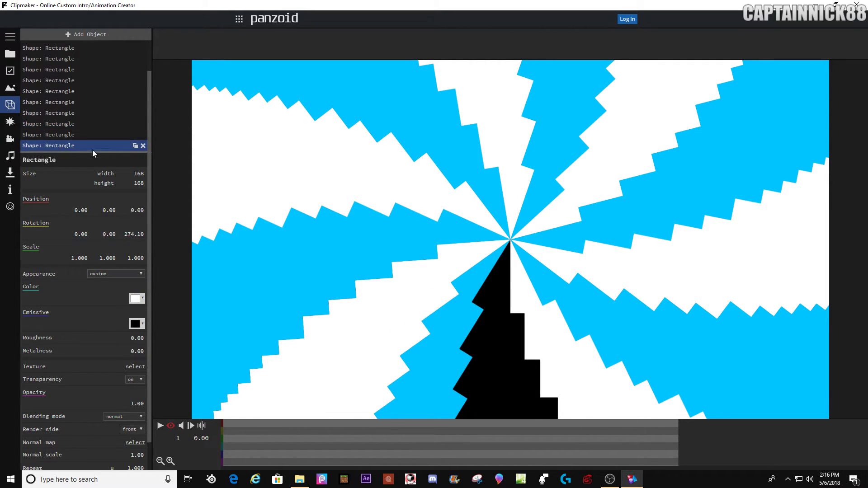
pyautogui.moveTo(134, 234); pyautogui.dragTo(427, 189)
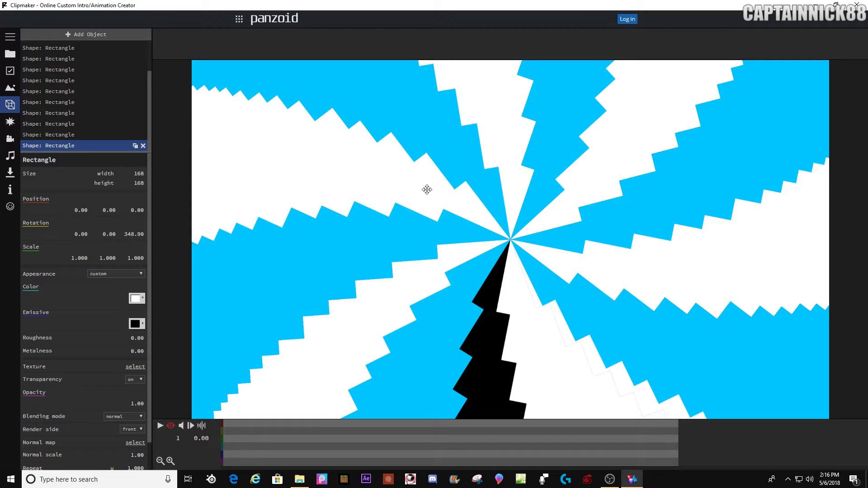
pyautogui.moveTo(427, 189); pyautogui.dragTo(424, 189)
pyautogui.click(135, 324)
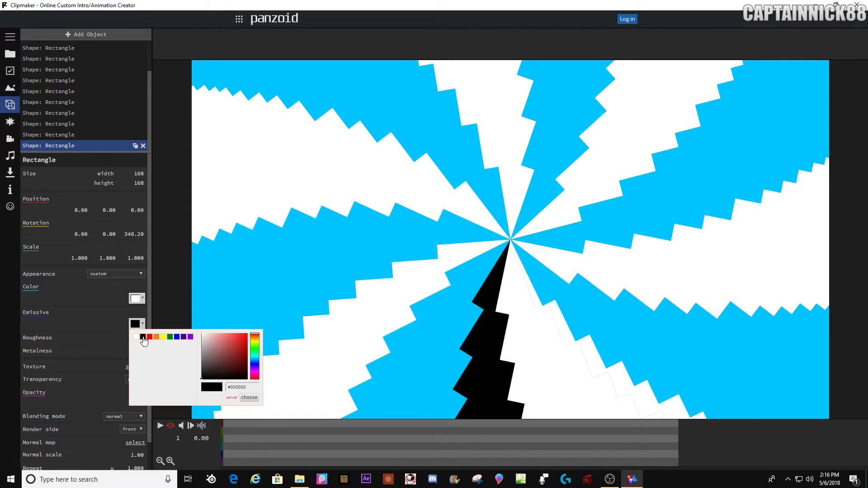
pyautogui.click(136, 337)
pyautogui.click(245, 302)
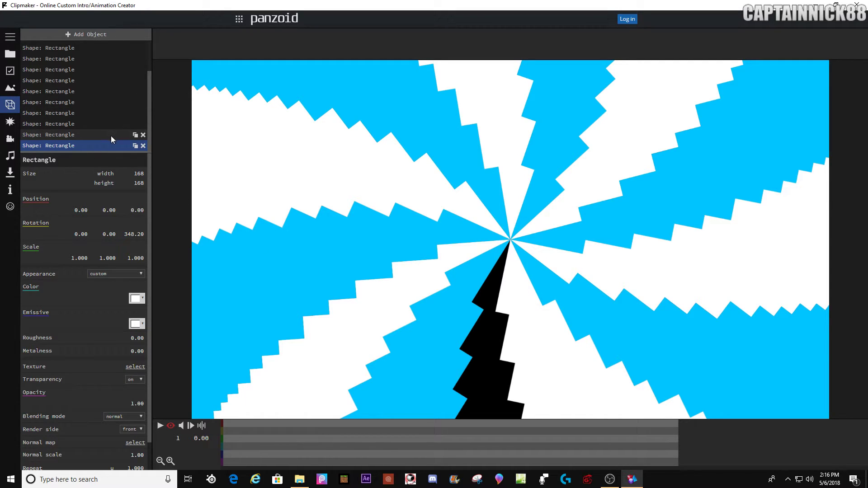
# - Duplicate a rectangle and rotate the copy to about 316 degrees to close the black gap
pyautogui.click(135, 136)
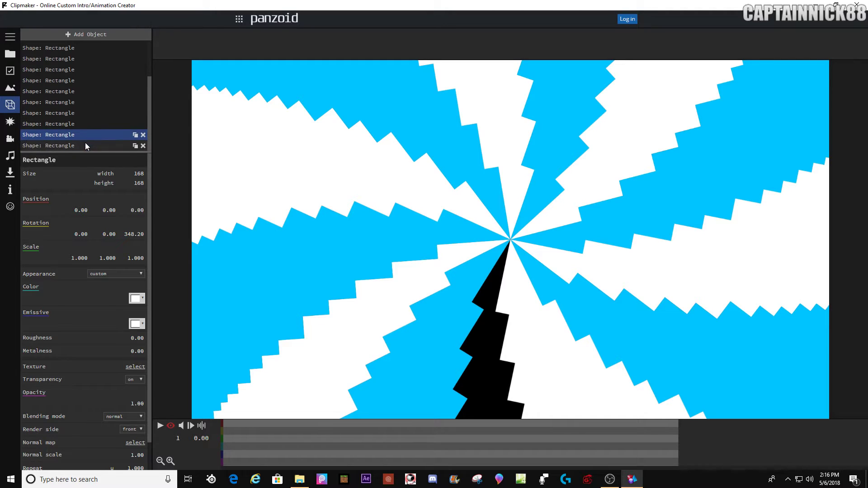
pyautogui.moveTo(185, 228)
pyautogui.mouseDown()
pyautogui.moveTo(208, 219)
pyautogui.moveTo(186, 225)
pyautogui.mouseUp()
pyautogui.rightClick(184, 221)
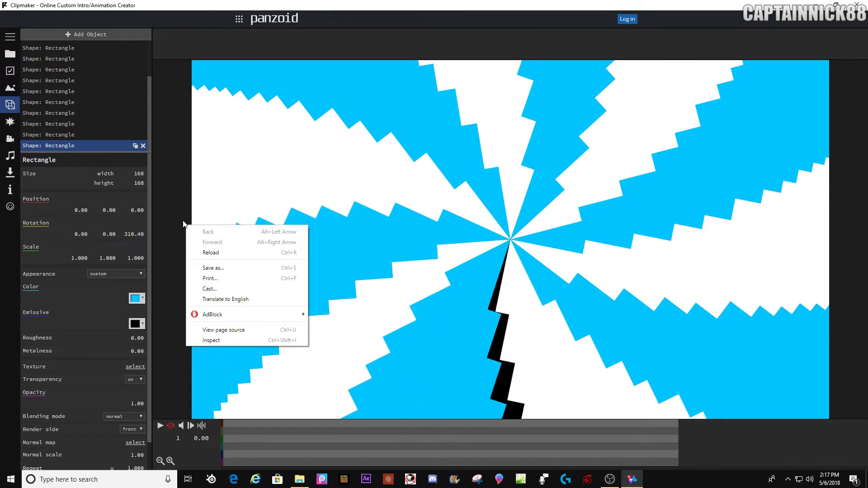
pyautogui.click(180, 224)
pyautogui.moveTo(135, 234); pyautogui.dragTo(159, 232)
pyautogui.rightClick(159, 232)
pyautogui.click(136, 232)
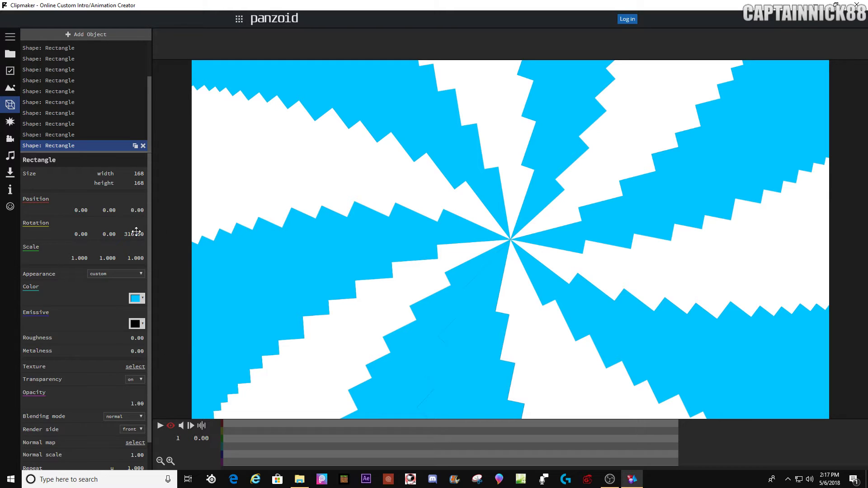
# - Rotate the blue rectangle higher in the list to about 304 degrees
pyautogui.click(78, 132)
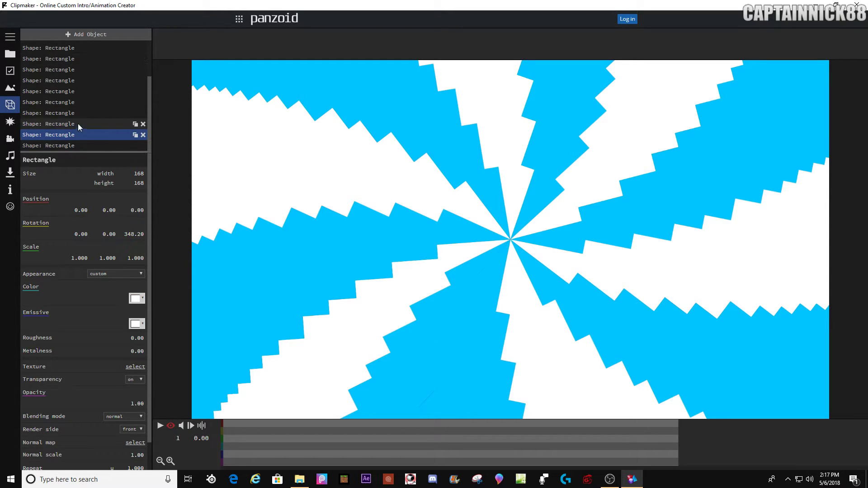
pyautogui.click(77, 124)
pyautogui.moveTo(133, 234); pyautogui.dragTo(162, 229)
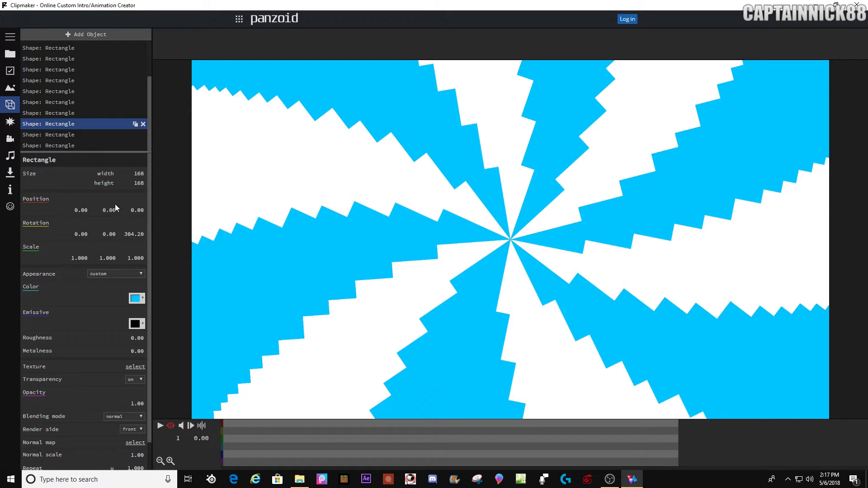
# - Give the last swirl rectangle a blue emissive colour by pasting its hex value
pyautogui.click(59, 145)
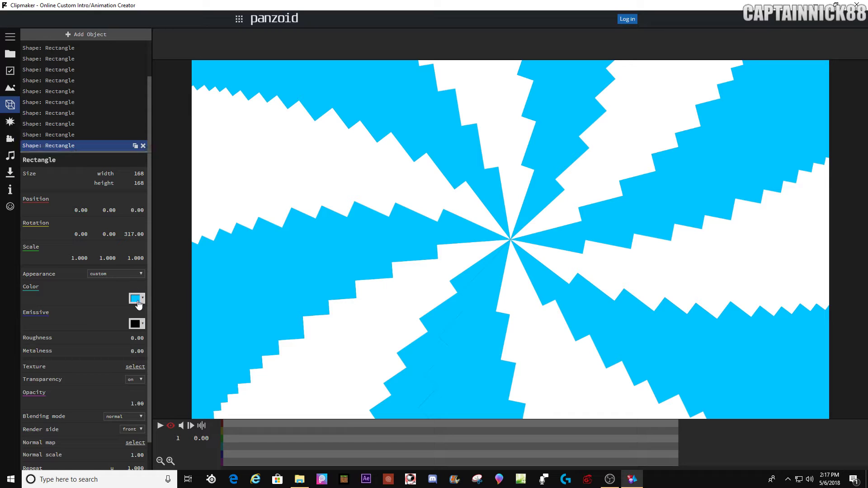
pyautogui.click(137, 298)
pyautogui.click(175, 291)
pyautogui.click(136, 324)
pyautogui.click(237, 384)
pyautogui.doubleClick(253, 386)
pyautogui.write('00bfff')
pyautogui.click(250, 398)
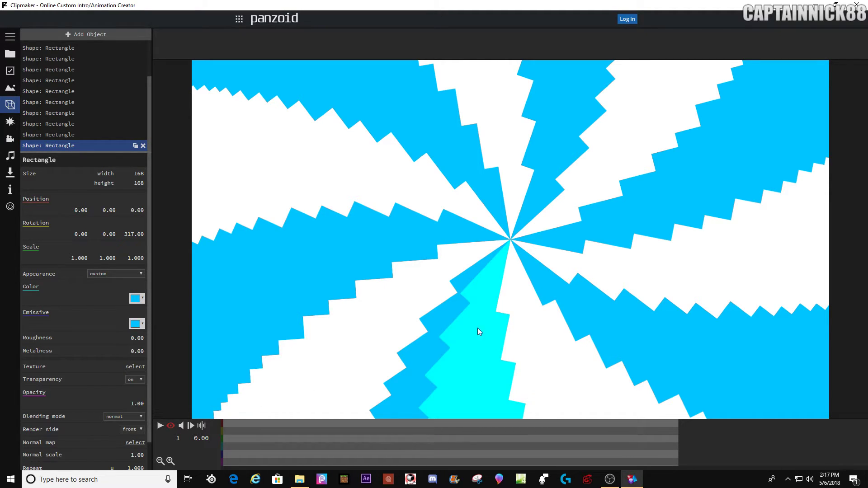
# - Try white as the emissive colour, then revert it to black
pyautogui.click(135, 324)
pyautogui.click(135, 336)
pyautogui.click(155, 318)
pyautogui.click(139, 325)
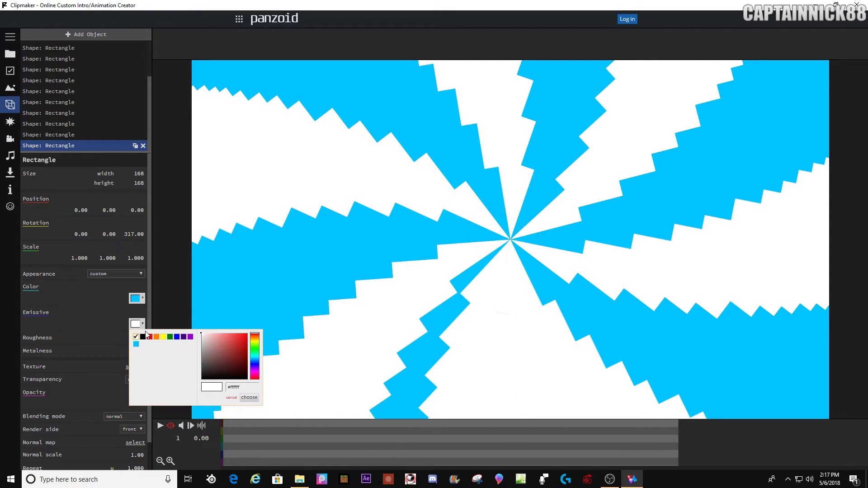
pyautogui.click(143, 337)
pyautogui.click(186, 316)
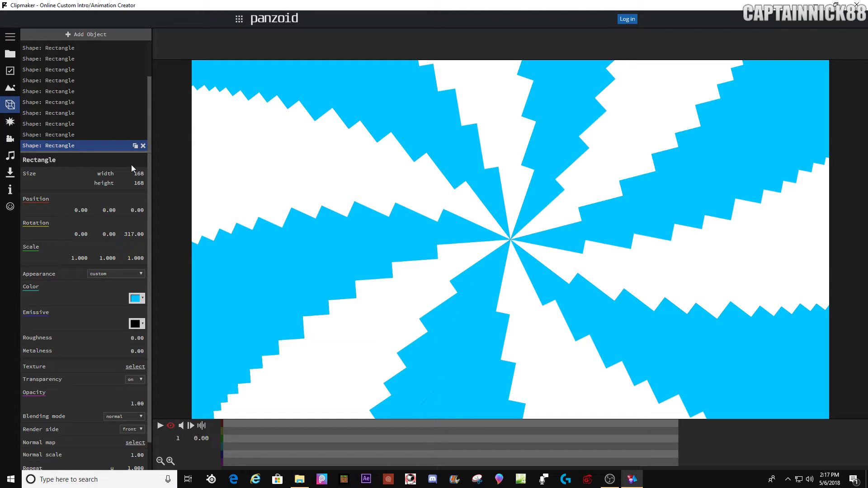
# - Rotate two more swirl rectangles, one to about 307.7 degrees and one to 317.10
pyautogui.click(67, 135)
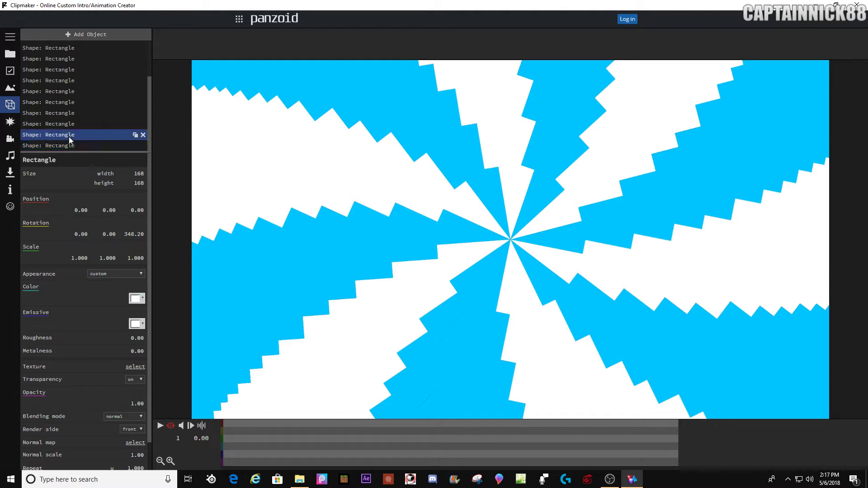
pyautogui.click(67, 124)
pyautogui.moveTo(128, 229)
pyautogui.mouseDown()
pyautogui.moveTo(142, 228)
pyautogui.moveTo(134, 232)
pyautogui.mouseUp()
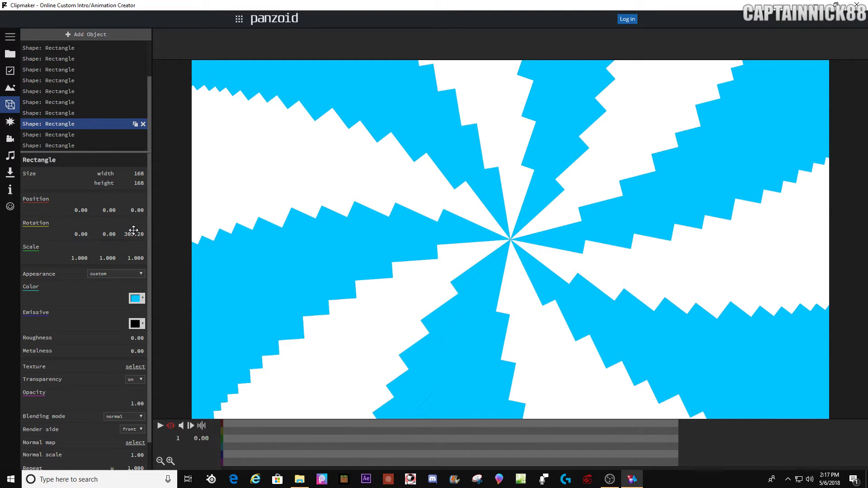
pyautogui.click(87, 135)
pyautogui.click(85, 145)
pyautogui.moveTo(129, 236); pyautogui.dragTo(140, 237)
# - Collapse the Swirl group and add a starting rotation keyframe at frame 20
pyautogui.scroll(3, 39, 70)
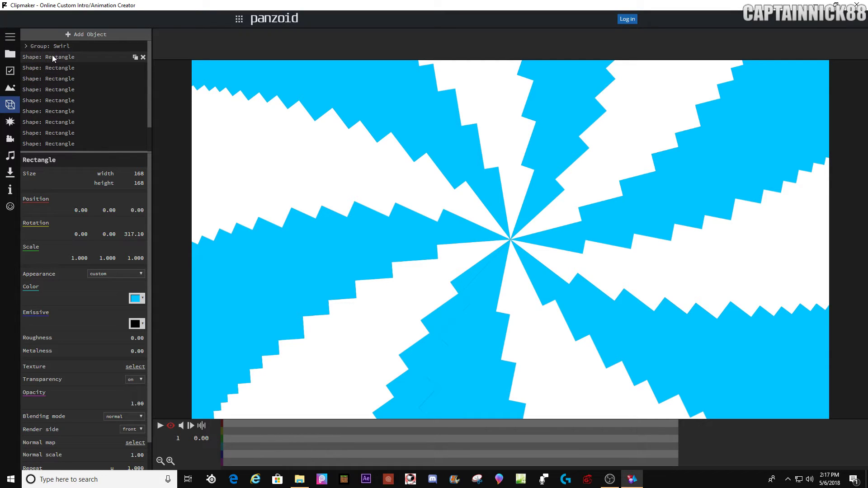
pyautogui.click(52, 51)
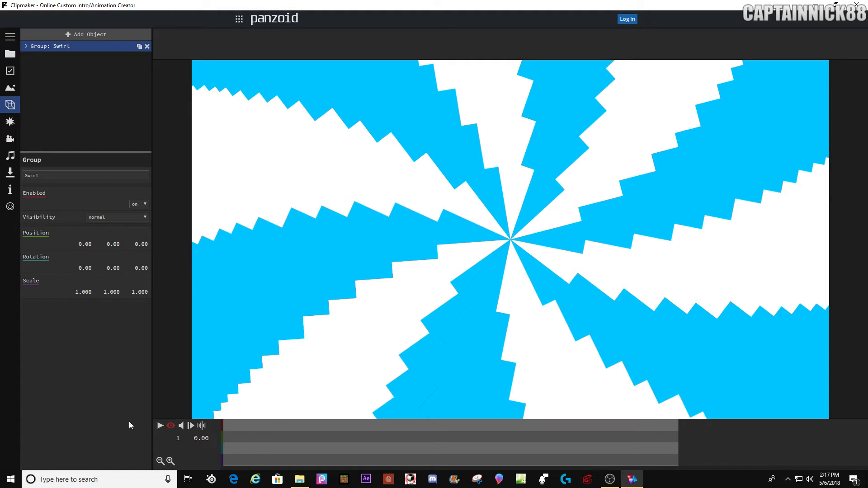
pyautogui.click(161, 427)
pyautogui.click(161, 426)
pyautogui.click(161, 426)
pyautogui.click(160, 426)
pyautogui.click(161, 426)
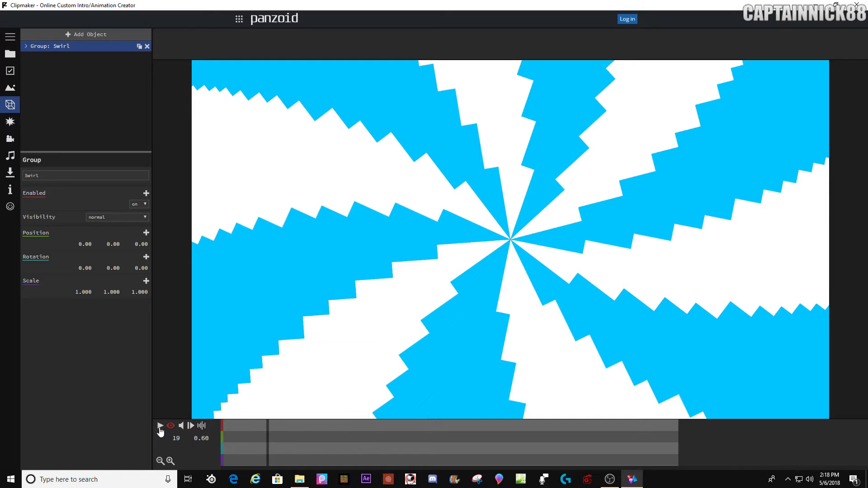
pyautogui.click(146, 258)
# - Add a second rotation keyframe later in the timeline with Z rotation -270
pyautogui.moveTo(273, 431); pyautogui.dragTo(374, 430)
pyautogui.click(146, 257)
pyautogui.moveTo(139, 268); pyautogui.dragTo(2, 341)
pyautogui.moveTo(159, 275); pyautogui.dragTo(218, 253)
pyautogui.moveTo(150, 271); pyautogui.dragTo(14, 310)
pyautogui.moveTo(131, 274); pyautogui.dragTo(207, 309)
pyautogui.write('-')
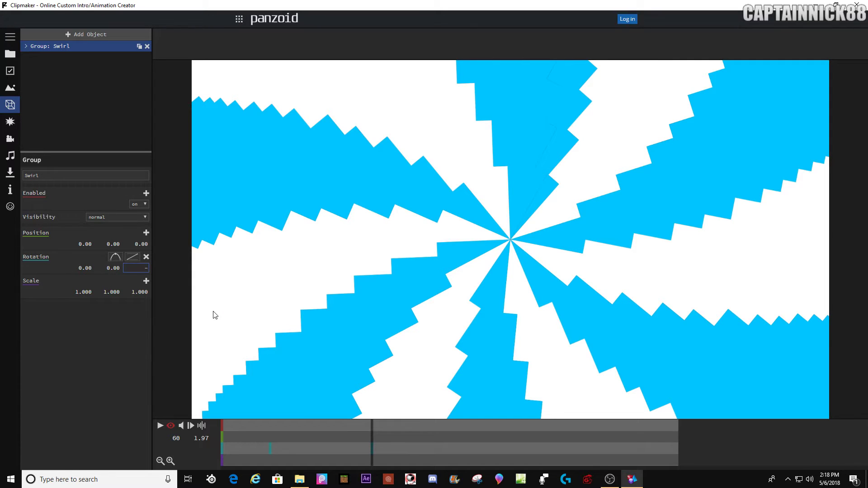
pyautogui.write('270')
pyautogui.press('Return')
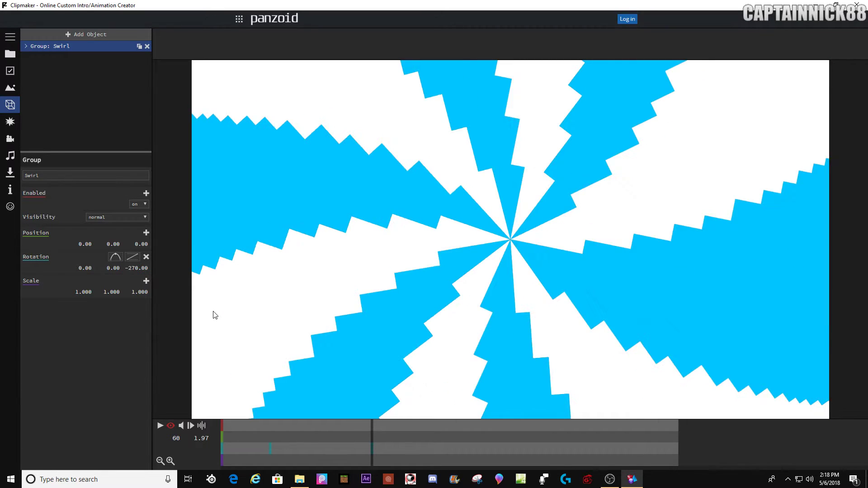
# - Preview the spin and choose an easing curve for the end rotation keyframe
pyautogui.click(263, 431)
pyautogui.press('space')
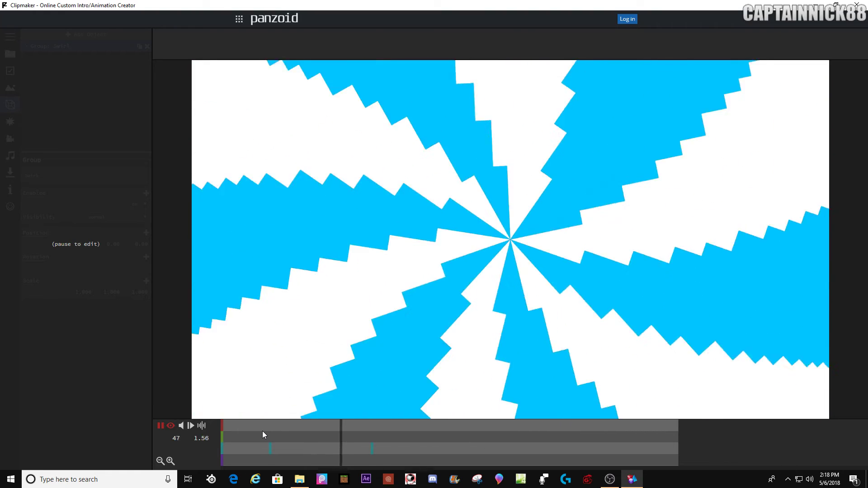
pyautogui.click(360, 428)
pyautogui.click(373, 425)
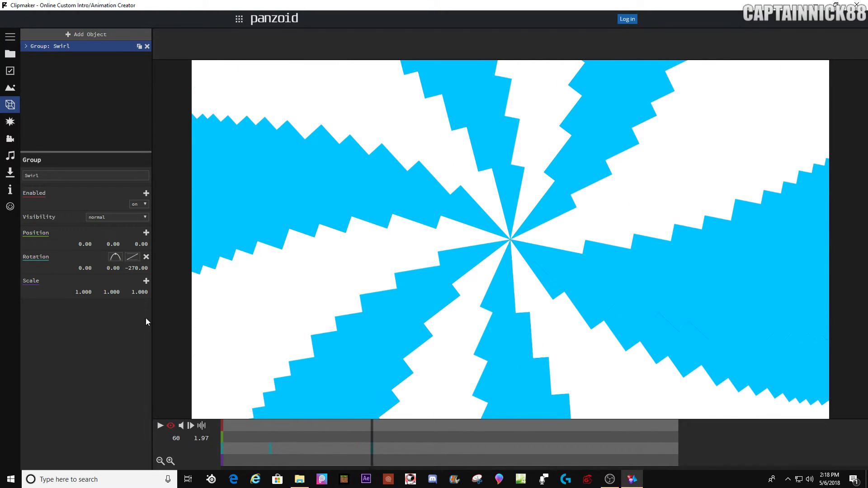
pyautogui.click(132, 261)
pyautogui.click(183, 310)
pyautogui.click(269, 438)
pyautogui.press('space')
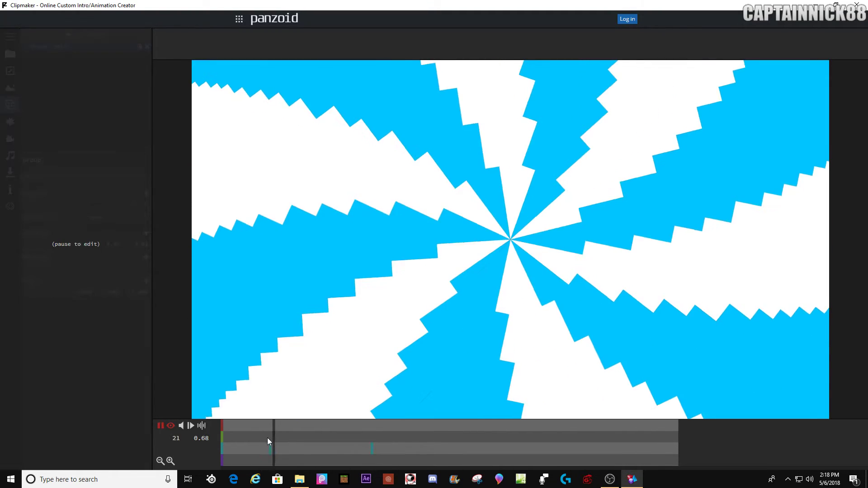
pyautogui.click(284, 433)
pyautogui.press('space')
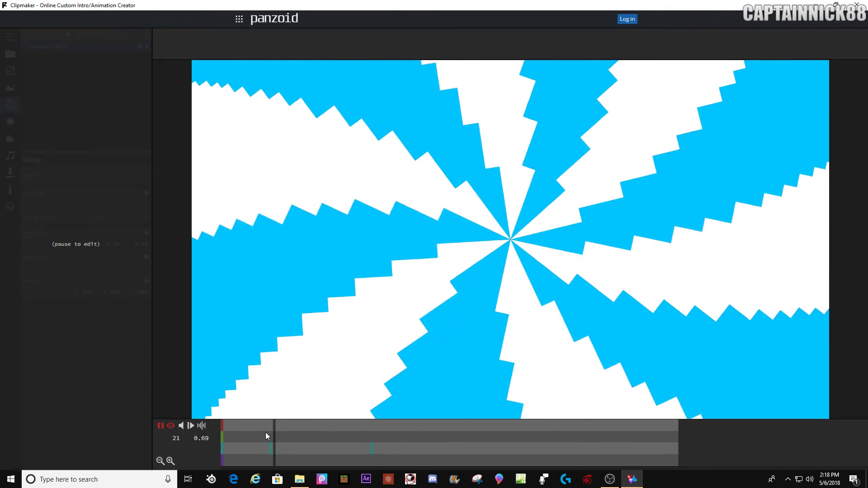
pyautogui.click(335, 434)
pyautogui.click(370, 433)
pyautogui.click(372, 433)
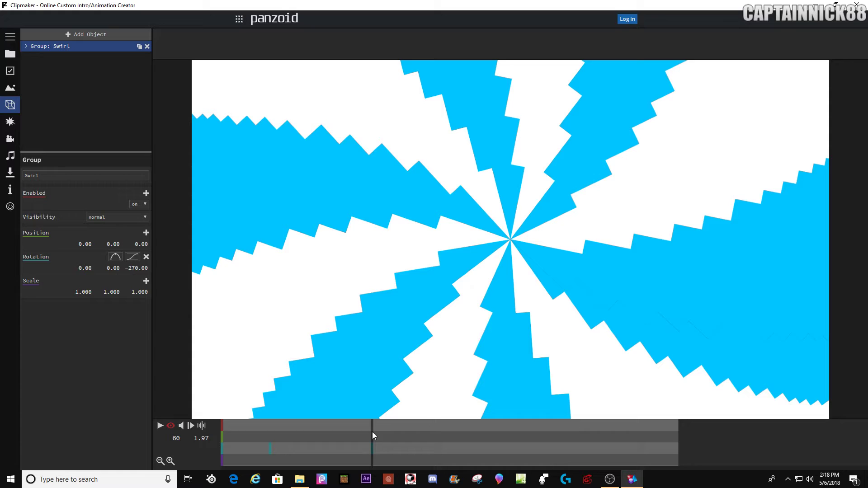
# - Apply quadratic-in easing to the rotation, then return to the frame 60 keyframe's Z value
pyautogui.click(295, 449)
pyautogui.click(132, 257)
pyautogui.click(163, 289)
pyautogui.click(378, 437)
pyautogui.click(298, 433)
pyautogui.click(138, 268)
pyautogui.press('space')
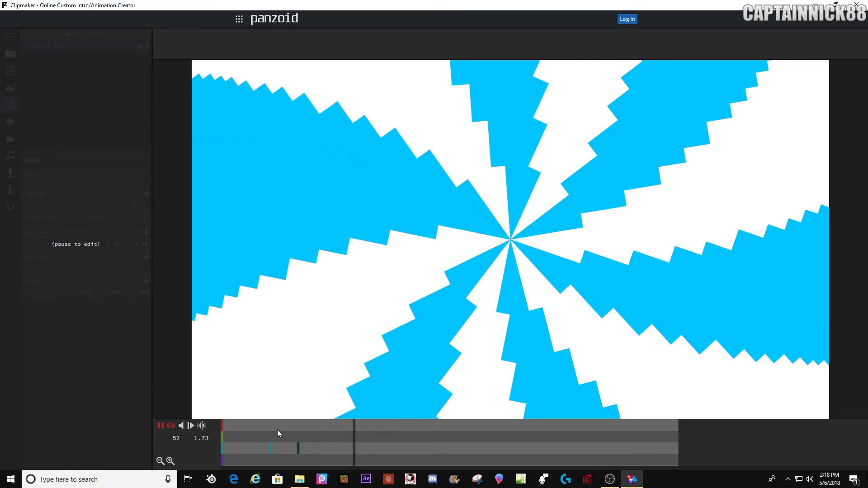
pyautogui.press('space')
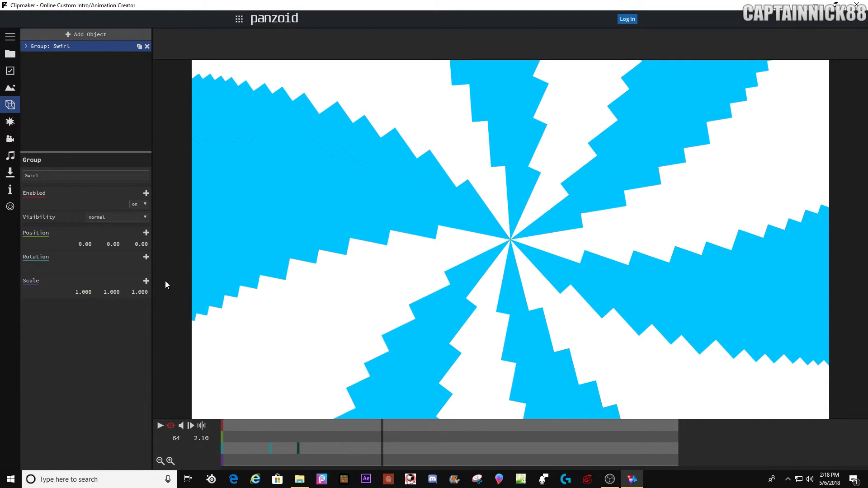
pyautogui.press('Left')
pyautogui.press('Left')
pyautogui.press('Left')
pyautogui.press('Left')
pyautogui.click(147, 257)
pyautogui.click(139, 268)
# - Set the end keyframe's Z rotation to -360 and scrub through the spin
pyautogui.write('-360')
pyautogui.press('Return')
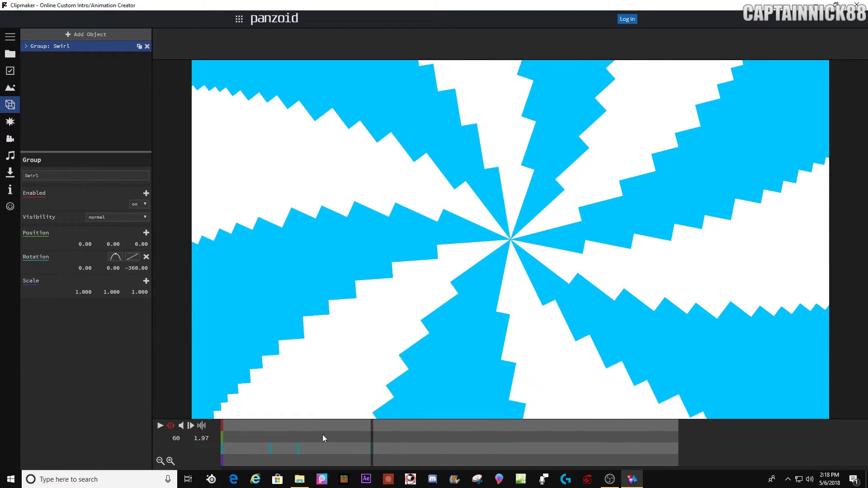
pyautogui.click(259, 440)
pyautogui.press('space')
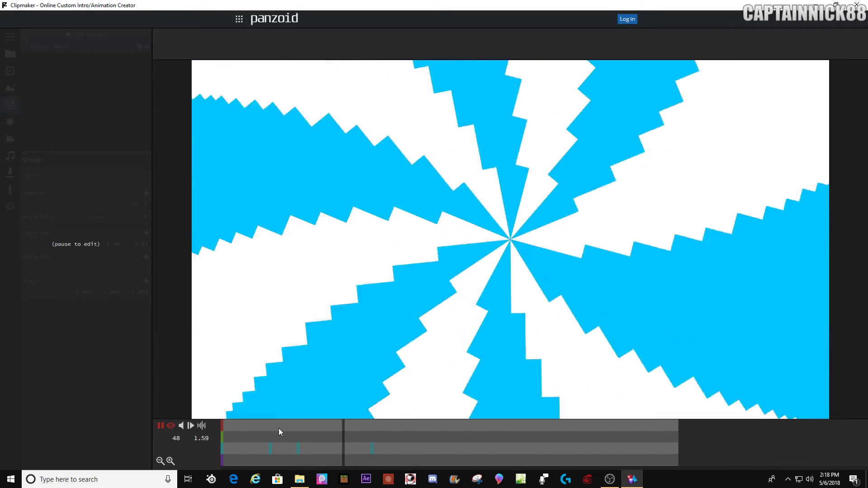
pyautogui.press('space')
pyautogui.click(298, 428)
pyautogui.moveTo(306, 427); pyautogui.dragTo(371, 425)
# - Switch the rotation easing to a different curve and preview it
pyautogui.click(132, 256)
pyautogui.click(176, 299)
pyautogui.click(284, 434)
pyautogui.press('space')
pyautogui.click(272, 428)
pyautogui.press('space')
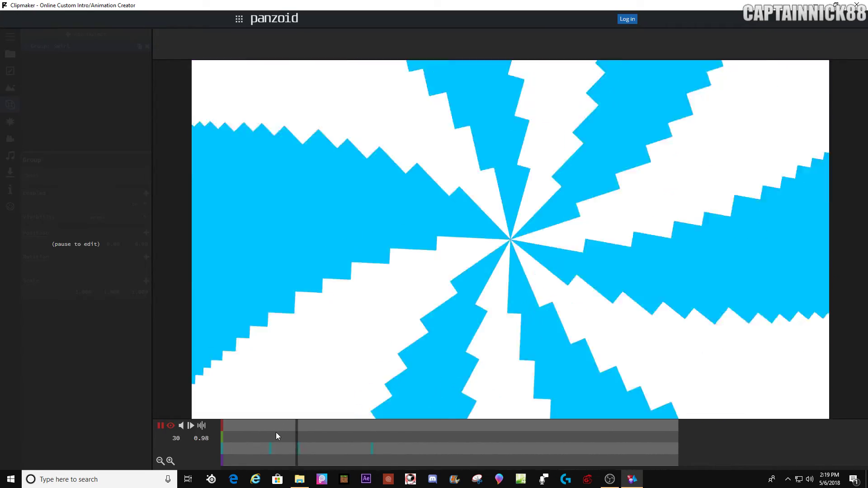
# - Replay the spin from the beginning several times to check the motion
pyautogui.moveTo(276, 432); pyautogui.dragTo(103, 365)
pyautogui.press('space')
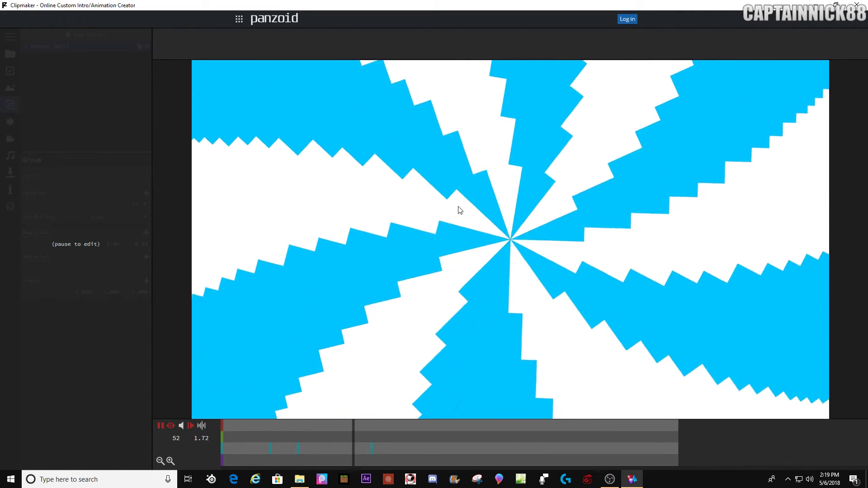
pyautogui.press('space')
pyautogui.press('space')
pyautogui.press('space')
pyautogui.click(248, 428)
pyautogui.press('space')
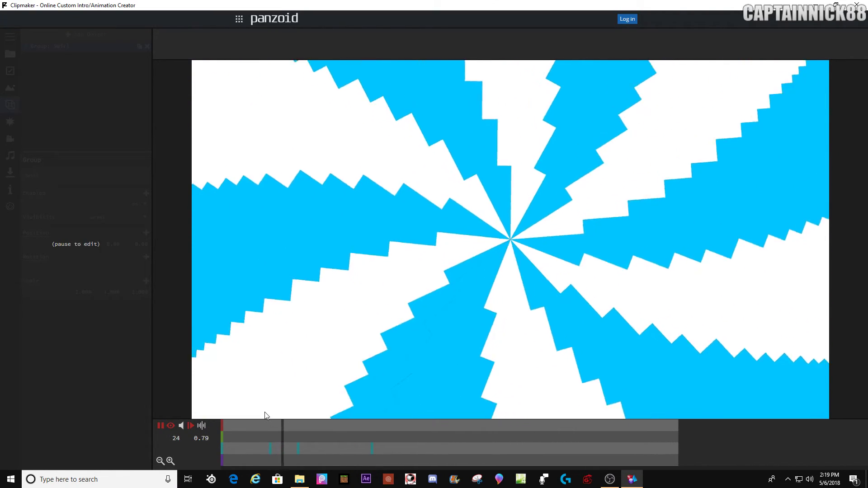
pyautogui.press('space')
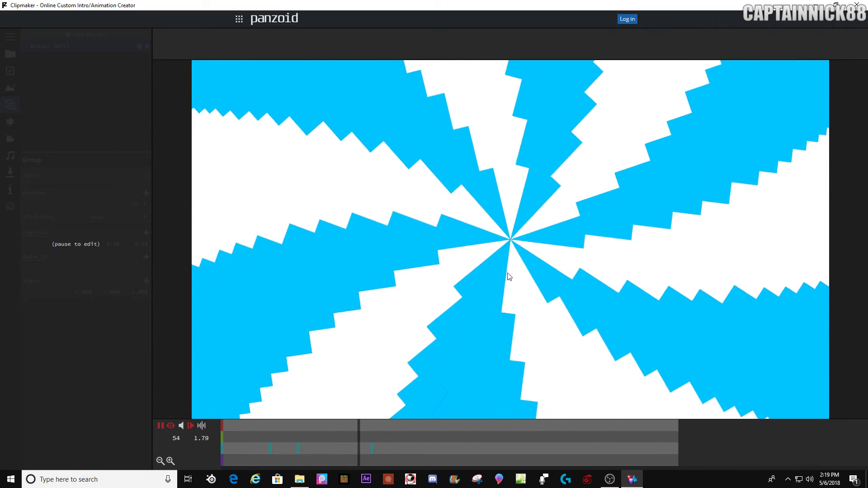
pyautogui.press('space')
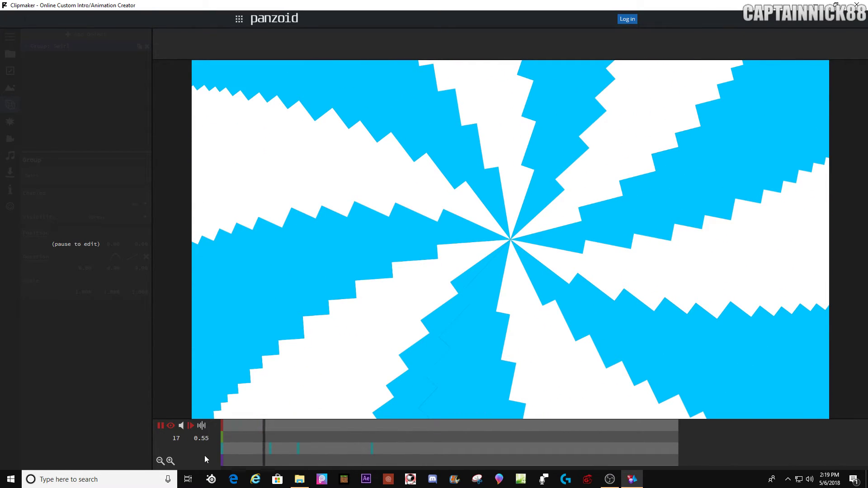
pyautogui.press('space')
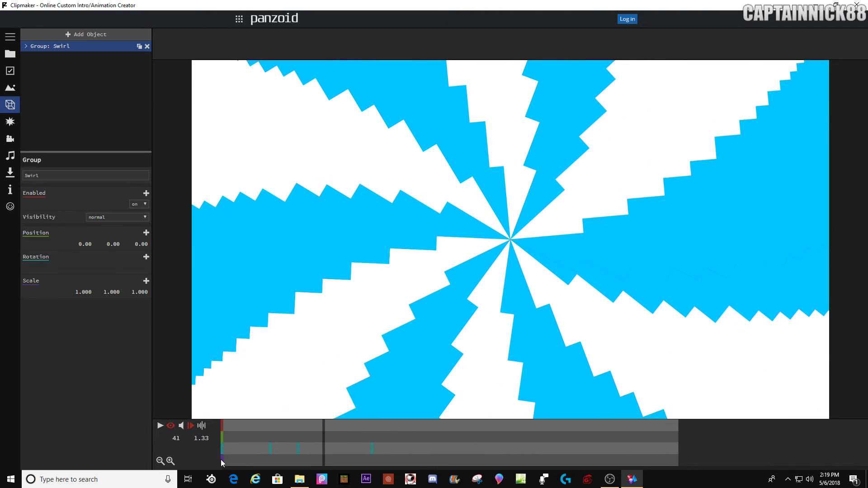
pyautogui.click(235, 449)
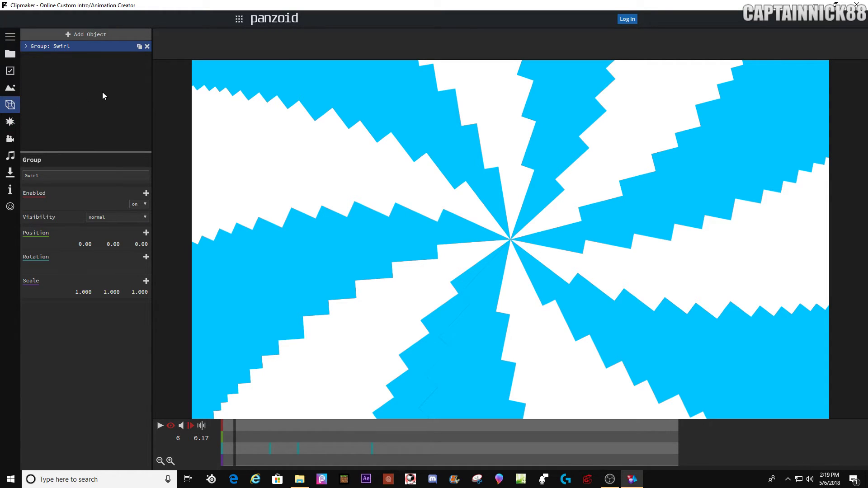
# - Add the Shutter effect from the Framing effects and bring up its Mode choices
pyautogui.click(9, 138)
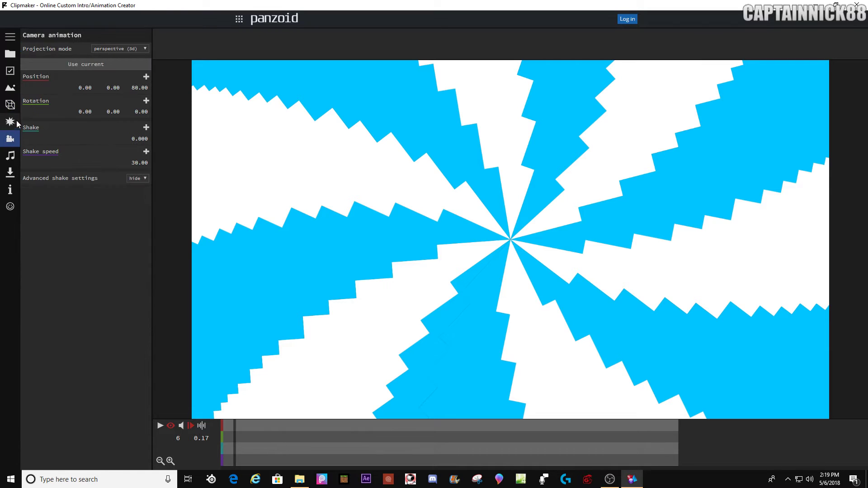
pyautogui.click(11, 122)
pyautogui.press('space')
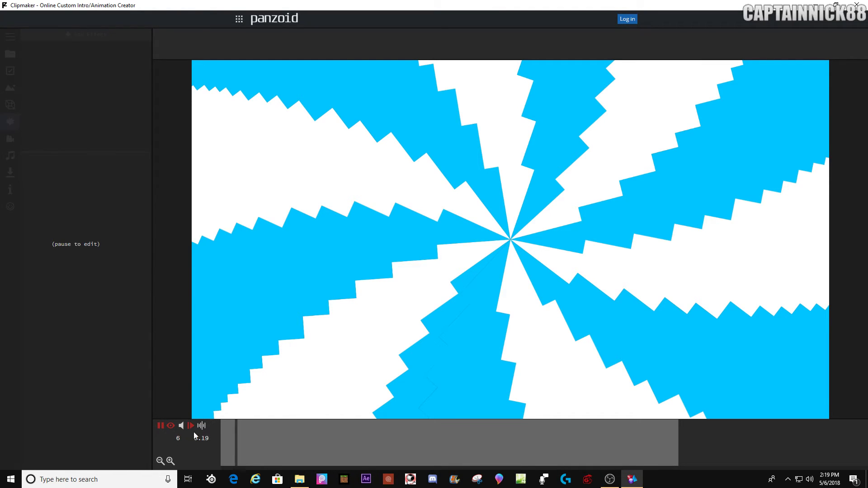
pyautogui.press('space')
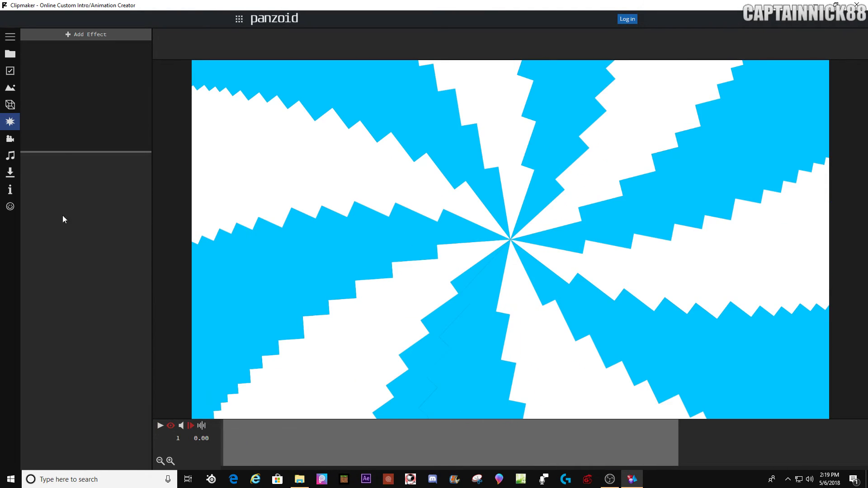
pyautogui.click(83, 34)
pyautogui.scroll(-4, 65, 360)
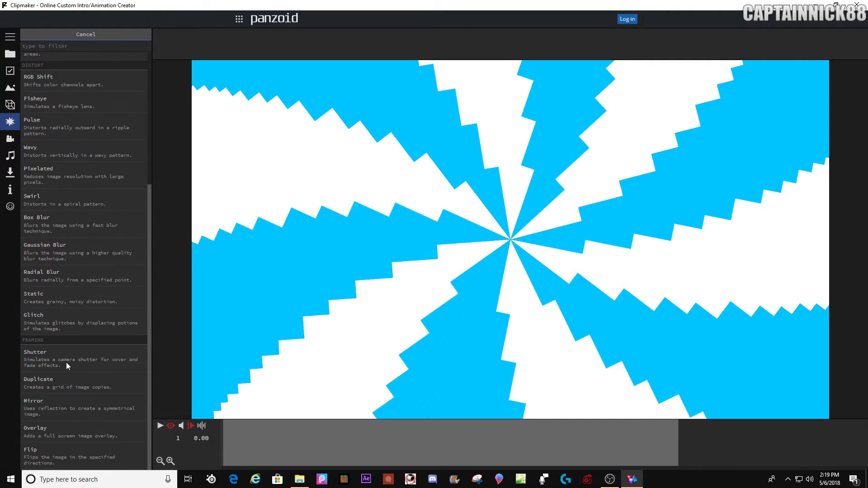
pyautogui.click(41, 360)
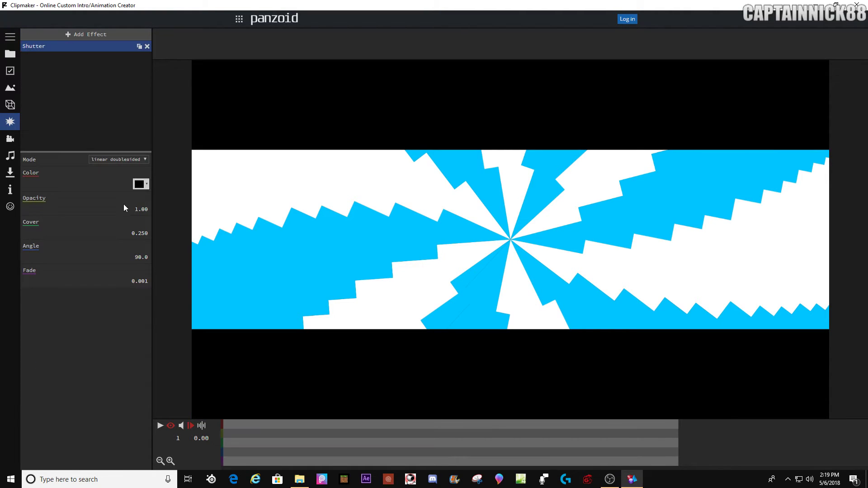
pyautogui.click(140, 231)
pyautogui.click(131, 162)
# - Switch the Shutter to radial mode and set Cover to 0.600
pyautogui.click(123, 177)
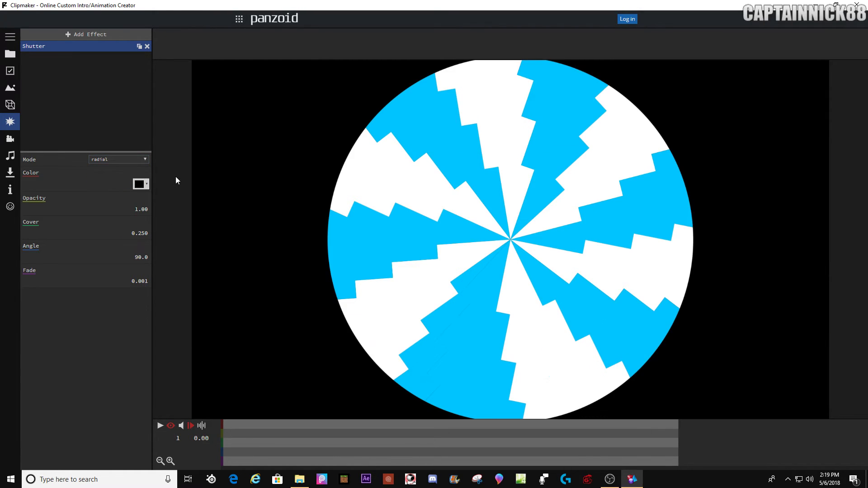
pyautogui.moveTo(131, 234)
pyautogui.mouseDown()
pyautogui.moveTo(203, 228)
pyautogui.moveTo(212, 242)
pyautogui.moveTo(239, 232)
pyautogui.moveTo(118, 285)
pyautogui.moveTo(249, 254)
pyautogui.moveTo(170, 266)
pyautogui.moveTo(192, 262)
pyautogui.moveTo(140, 235)
pyautogui.mouseUp()
pyautogui.write('0.6')
pyautogui.press('Return')
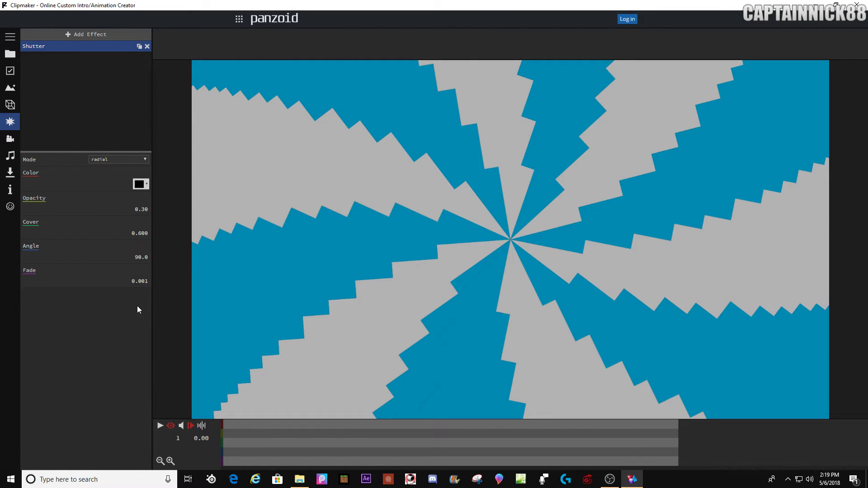
# - Keyframe the Shutter Cover at 0.500 a few frames into the animation
pyautogui.click(230, 440)
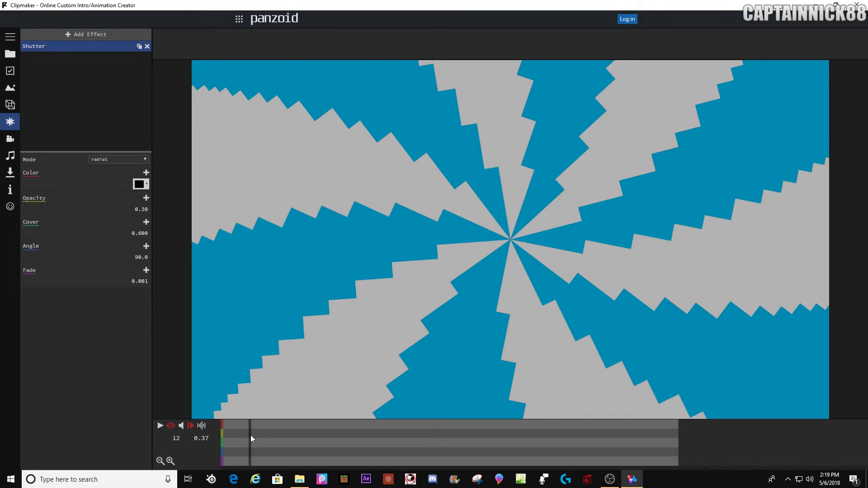
pyautogui.moveTo(260, 434)
pyautogui.mouseDown()
pyautogui.moveTo(282, 426)
pyautogui.moveTo(268, 430)
pyautogui.mouseUp()
pyautogui.click(146, 222)
pyautogui.hotkey('ctrl', 'z')
pyautogui.click(143, 233)
pyautogui.click(146, 223)
pyautogui.press('BackSpace')
pyautogui.press('Return')
pyautogui.click(146, 222)
# - Add a later eased Cover keyframe at 0.000 and play back to check the fade
pyautogui.moveTo(267, 425); pyautogui.dragTo(267, 428)
pyautogui.press('space')
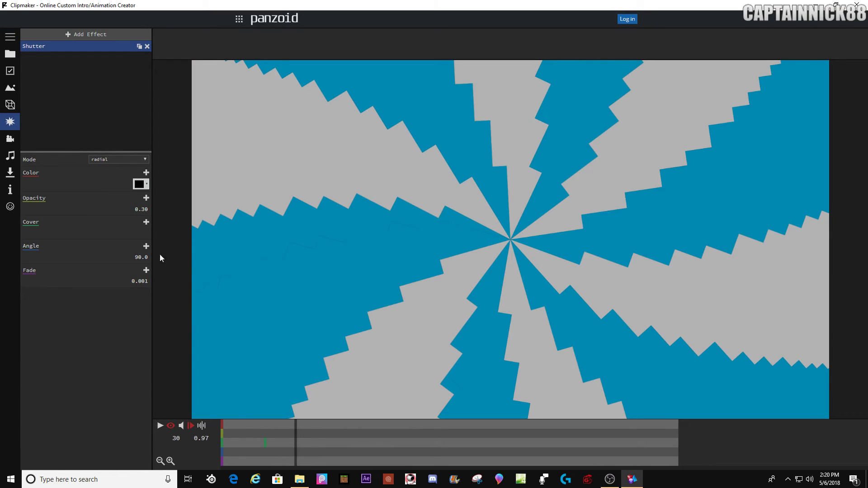
pyautogui.click(146, 221)
pyautogui.click(133, 222)
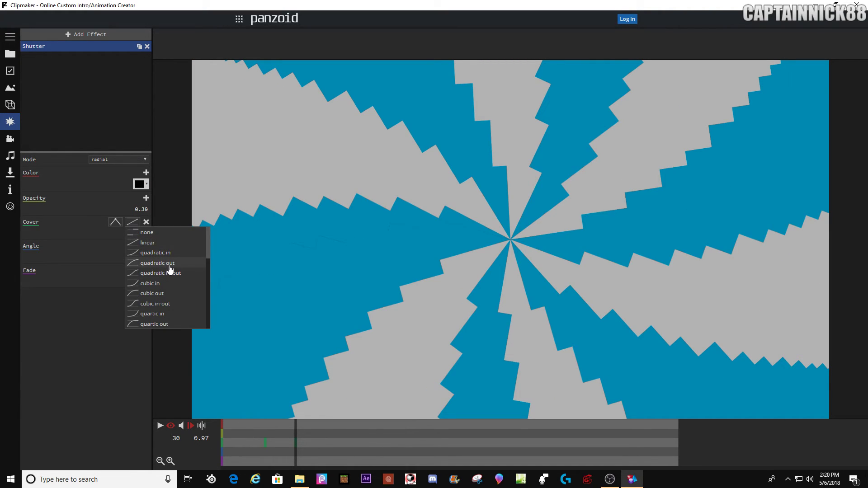
pyautogui.click(171, 270)
pyautogui.moveTo(144, 237); pyautogui.dragTo(143, 255)
pyautogui.moveTo(273, 425); pyautogui.dragTo(245, 433)
pyautogui.press('space')
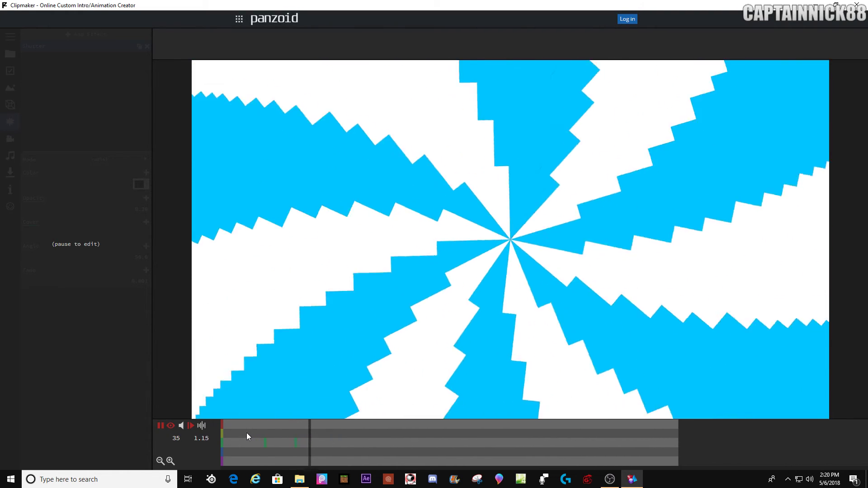
pyautogui.click(260, 428)
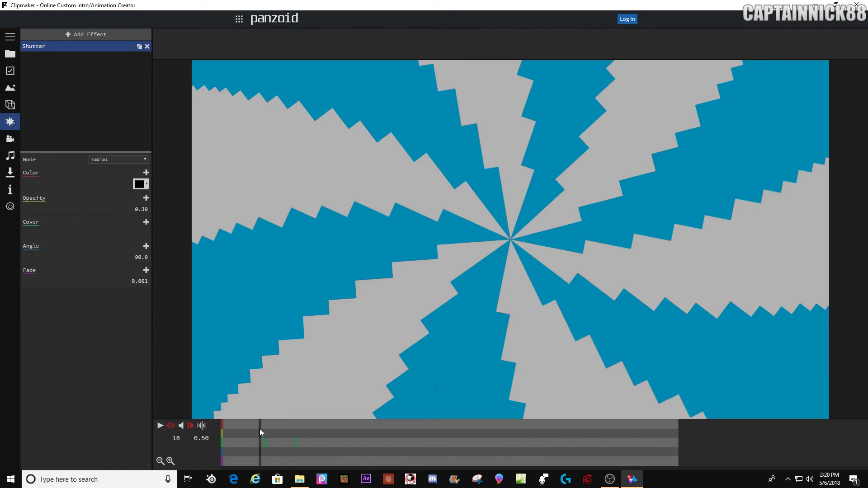
pyautogui.press('space')
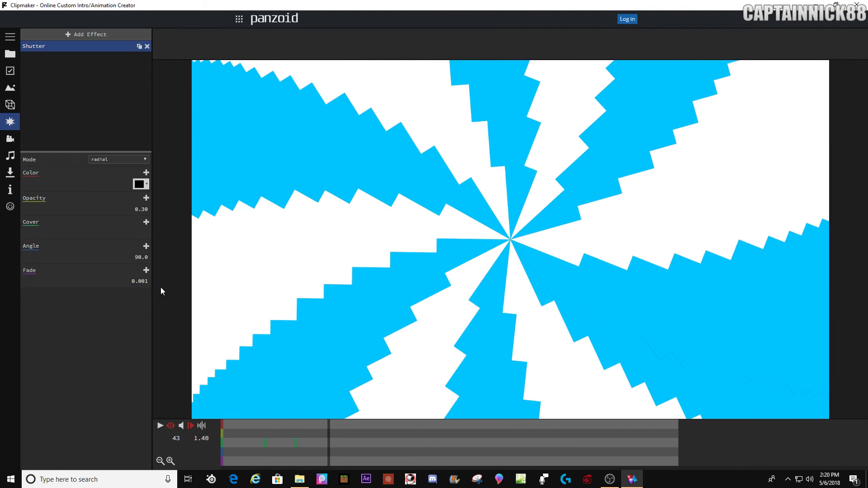
# - Select the Swirl group and preview its spin around the frame-31 rotation keyframe
pyautogui.click(10, 105)
pyautogui.moveTo(295, 432); pyautogui.dragTo(297, 432)
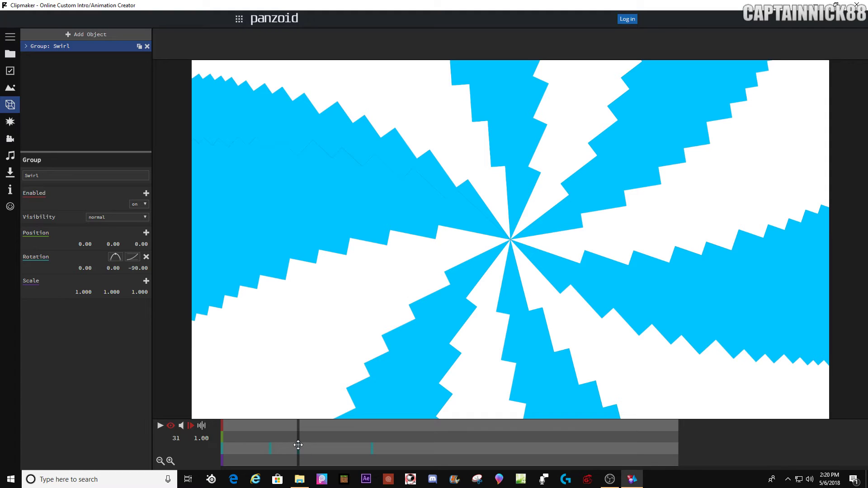
pyautogui.press('space')
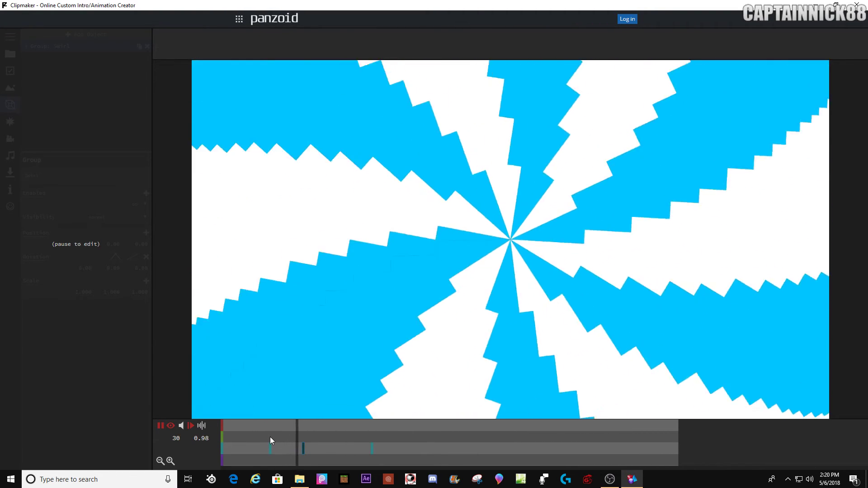
pyautogui.press('space')
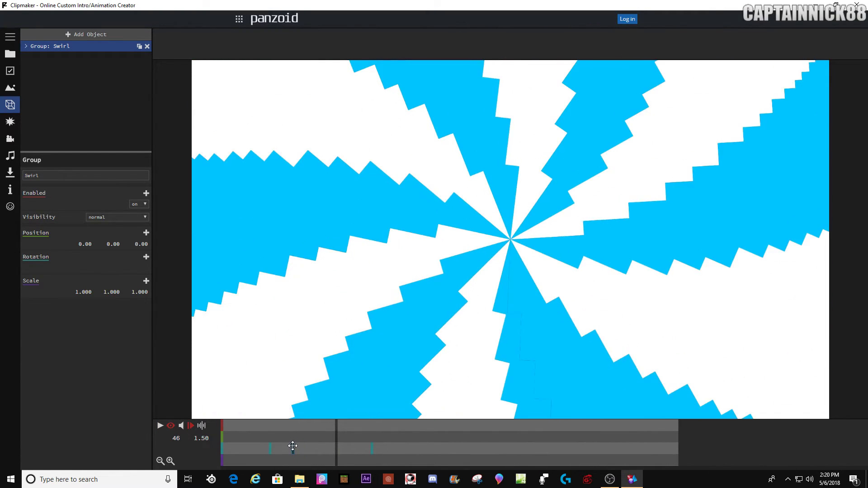
pyautogui.click(270, 436)
pyautogui.press('space')
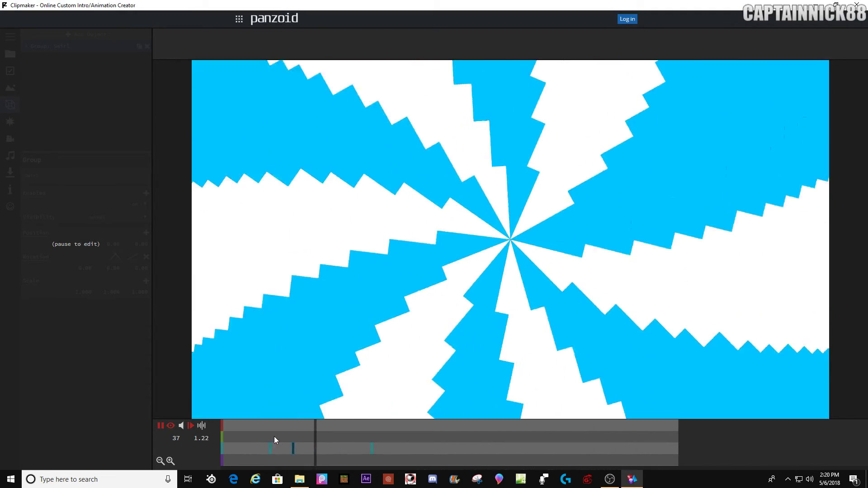
pyautogui.press('space')
pyautogui.click(264, 434)
pyautogui.press('space')
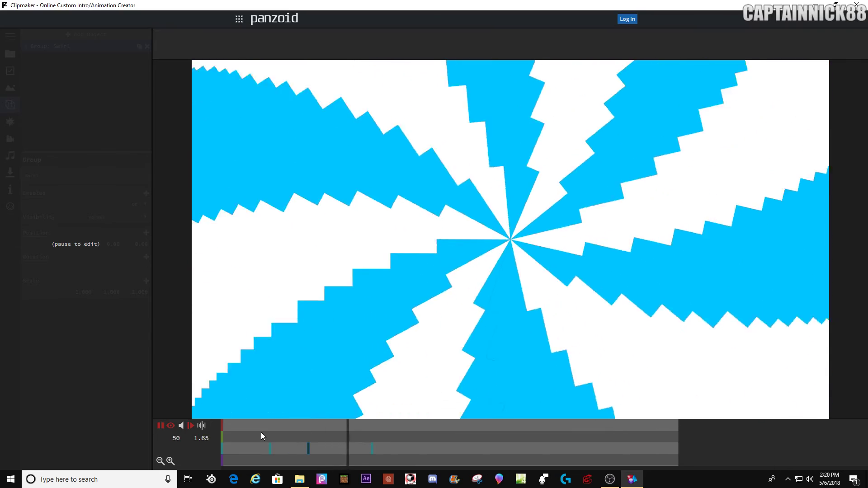
# - Shift a Swirl rotation keyframe later in time and replay the spin to check it
pyautogui.click(271, 434)
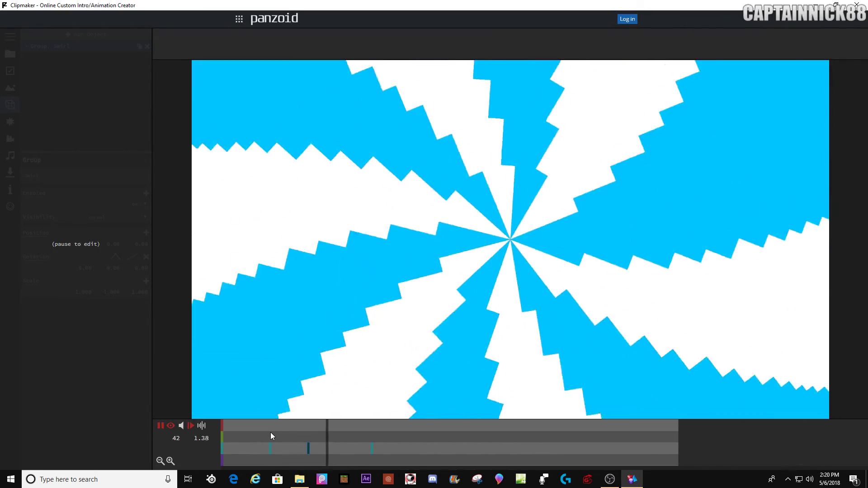
pyautogui.moveTo(297, 436); pyautogui.dragTo(275, 431)
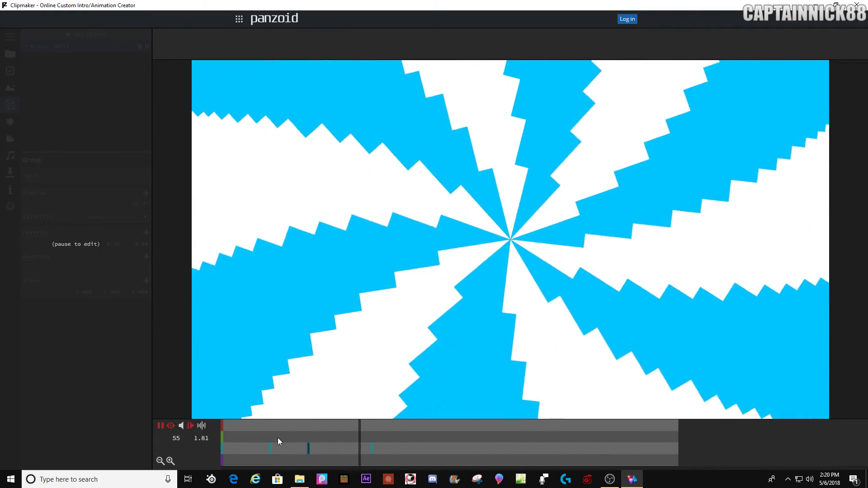
pyautogui.click(278, 439)
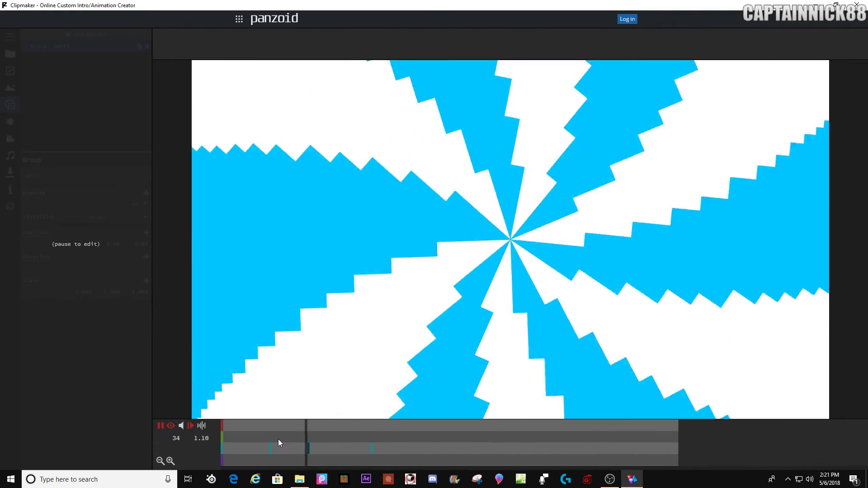
pyautogui.press('space')
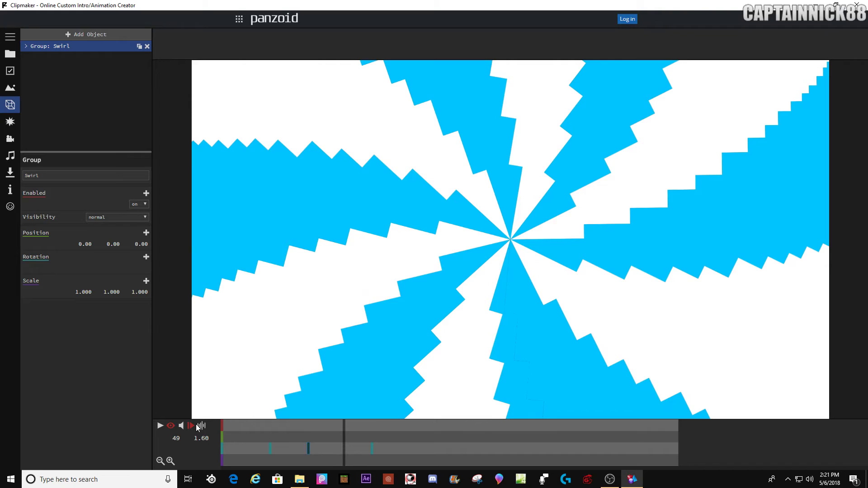
pyautogui.click(271, 432)
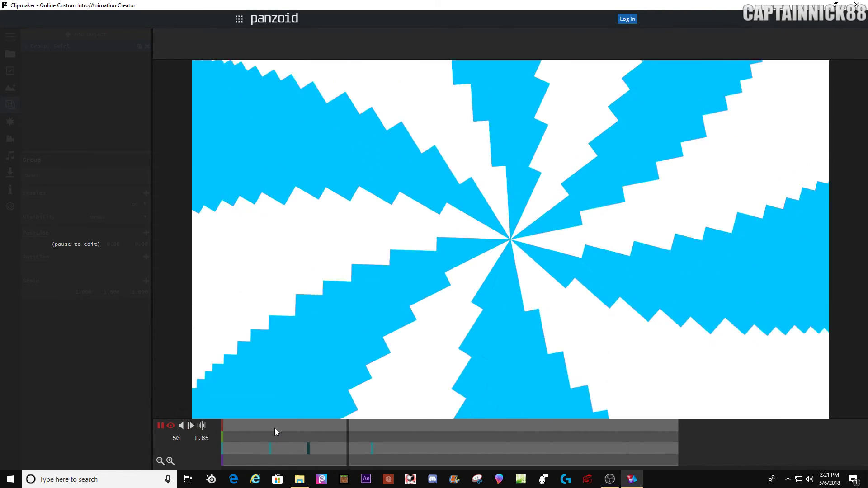
pyautogui.press('space')
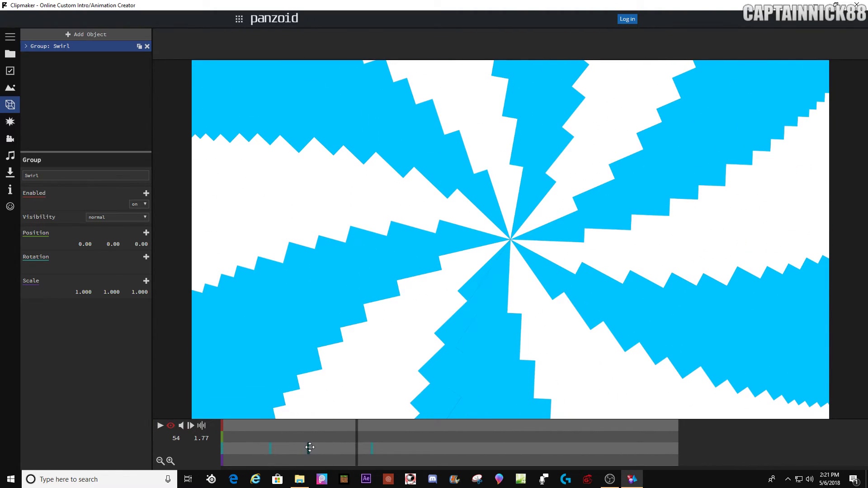
pyautogui.click(263, 435)
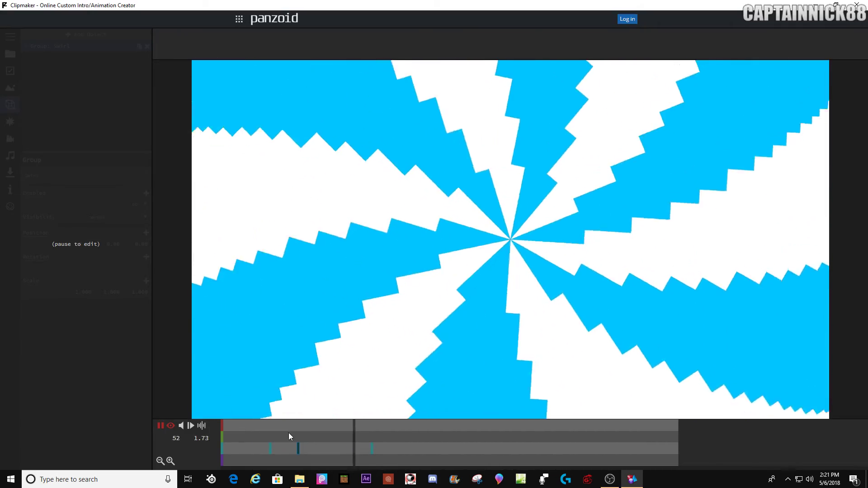
pyautogui.press('space')
pyautogui.moveTo(299, 446); pyautogui.dragTo(311, 447)
pyautogui.click(271, 436)
pyautogui.click(270, 436)
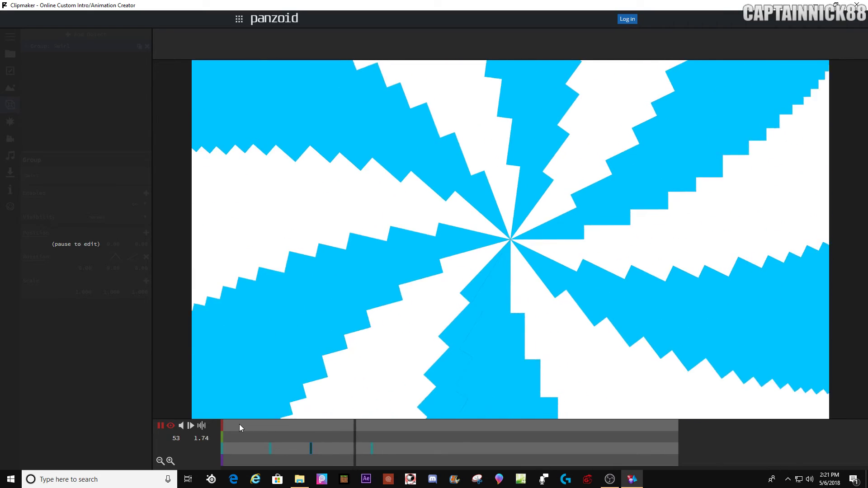
pyautogui.press('space')
pyautogui.click(11, 136)
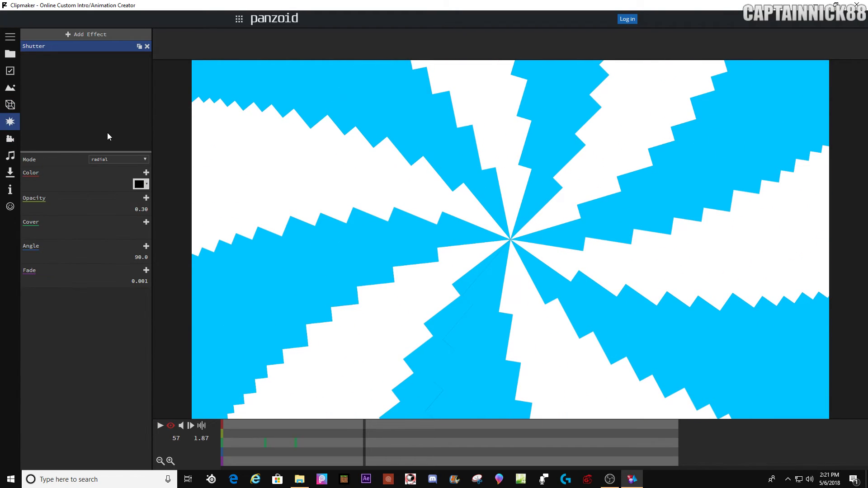
pyautogui.press('space')
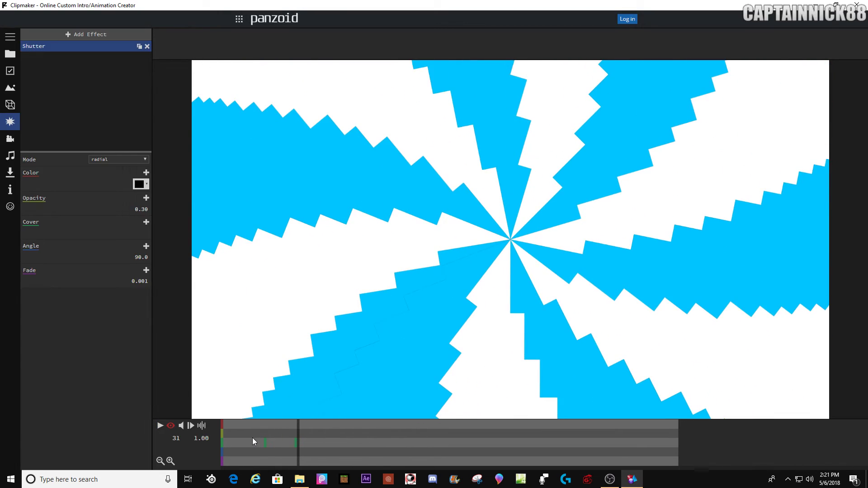
# - At frame 60, keyframe the Shutter Cover at 0.000 with an ease-in curve
pyautogui.press('space')
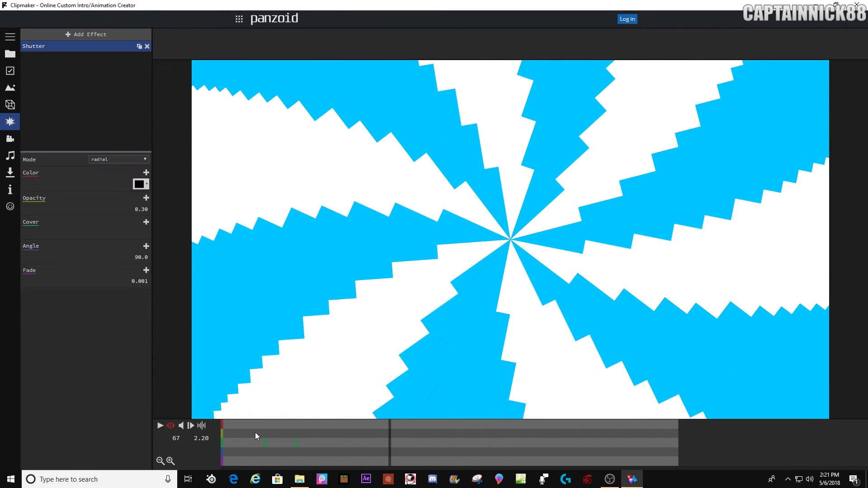
pyautogui.moveTo(389, 427); pyautogui.dragTo(365, 427)
pyautogui.click(146, 222)
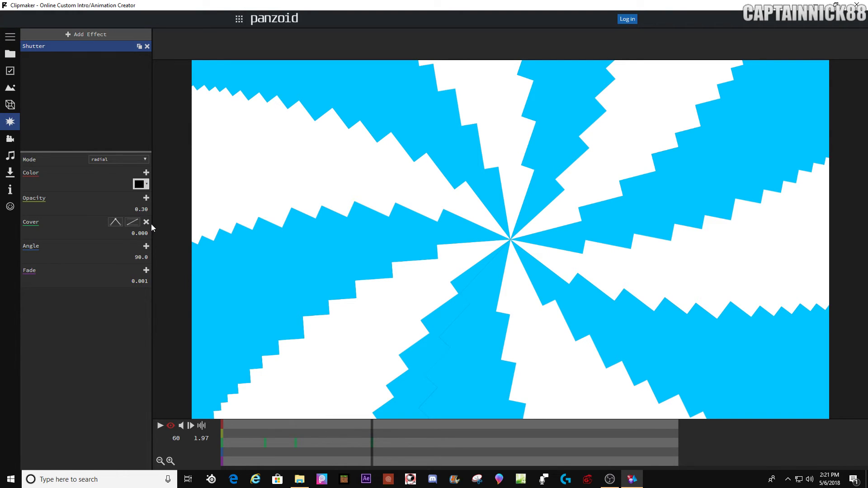
pyautogui.click(132, 222)
pyautogui.click(156, 254)
pyautogui.click(143, 234)
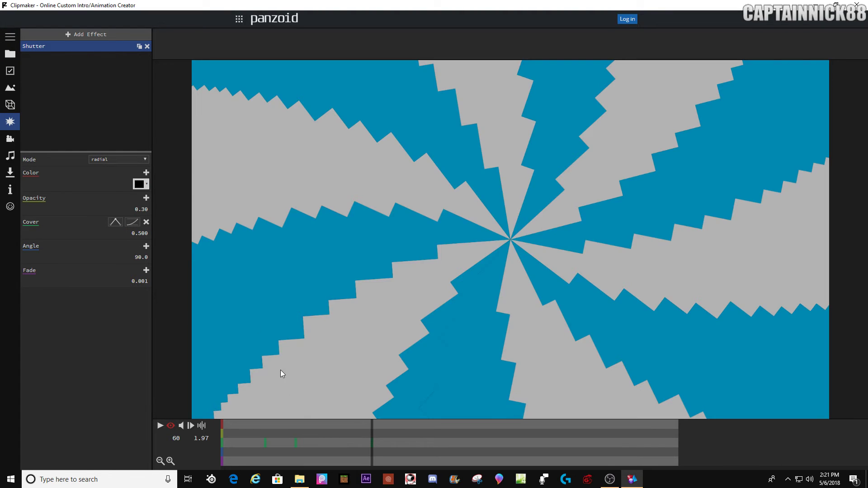
# - Add another Shutter Cover keyframe at frame 58 and preview the shutter animation
pyautogui.click(257, 431)
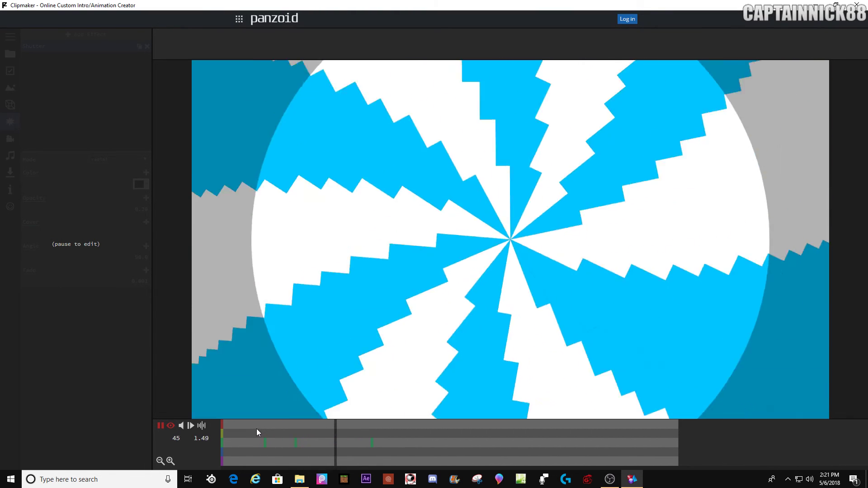
pyautogui.click(258, 427)
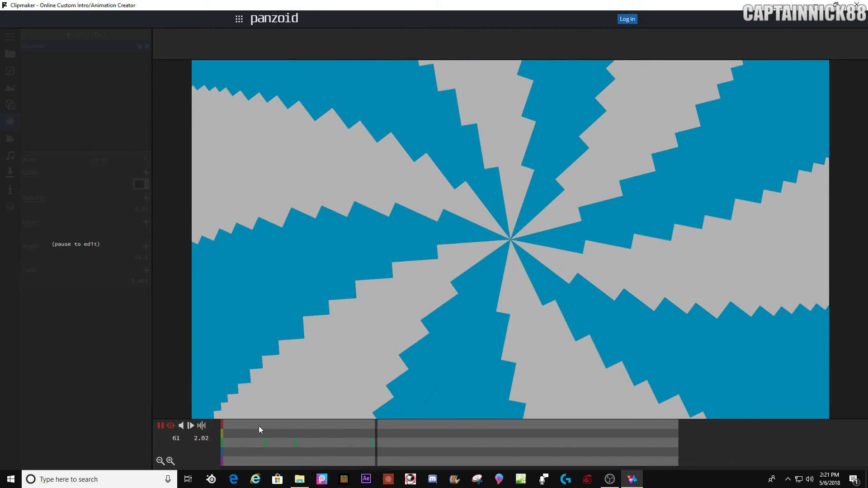
pyautogui.moveTo(258, 426); pyautogui.dragTo(328, 425)
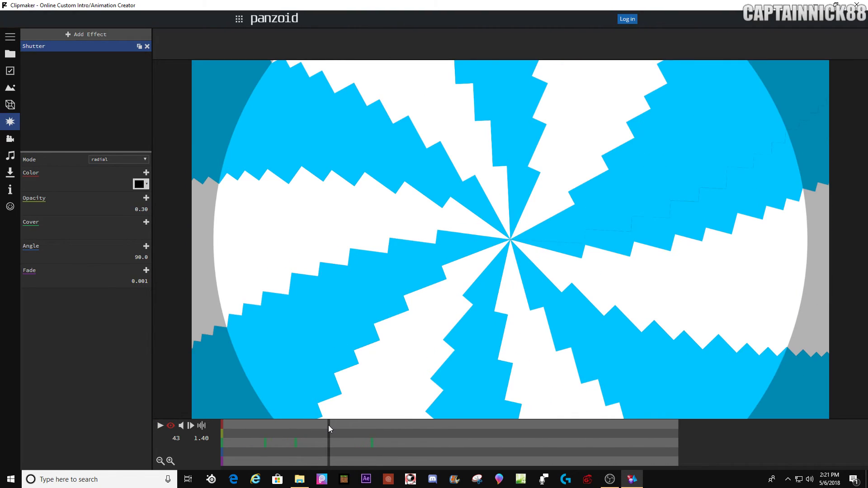
pyautogui.click(146, 222)
pyautogui.press('space')
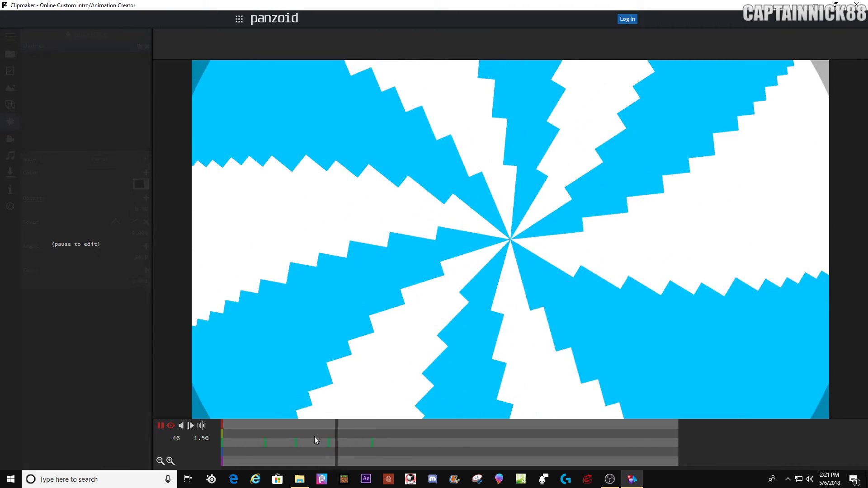
pyautogui.click(292, 430)
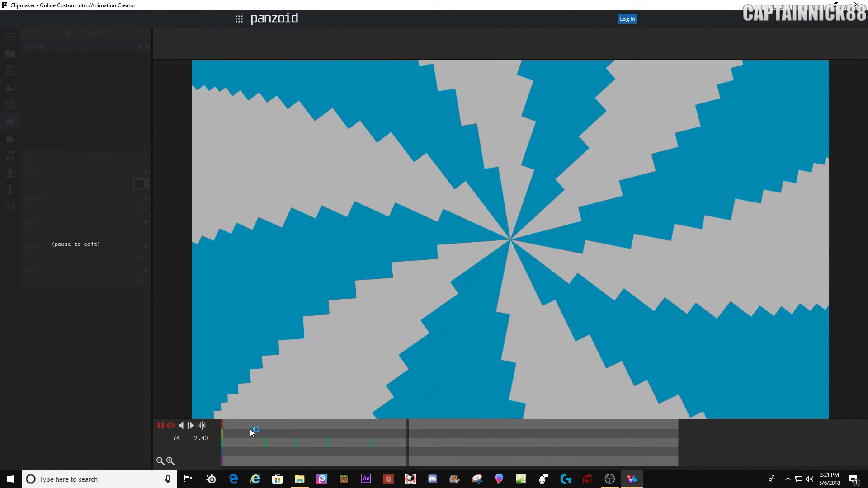
pyautogui.click(266, 430)
pyautogui.press('space')
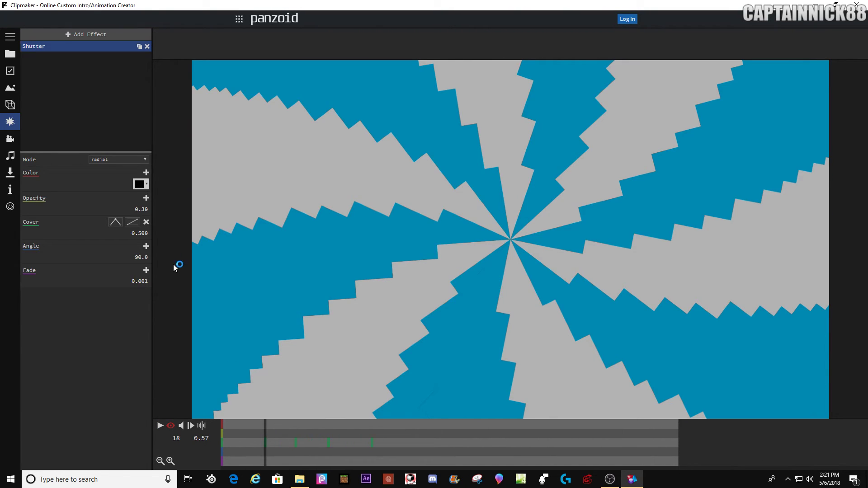
# - Set the Shutter opacity to 1 and play the clip to preview the full cover
pyautogui.write('1.')
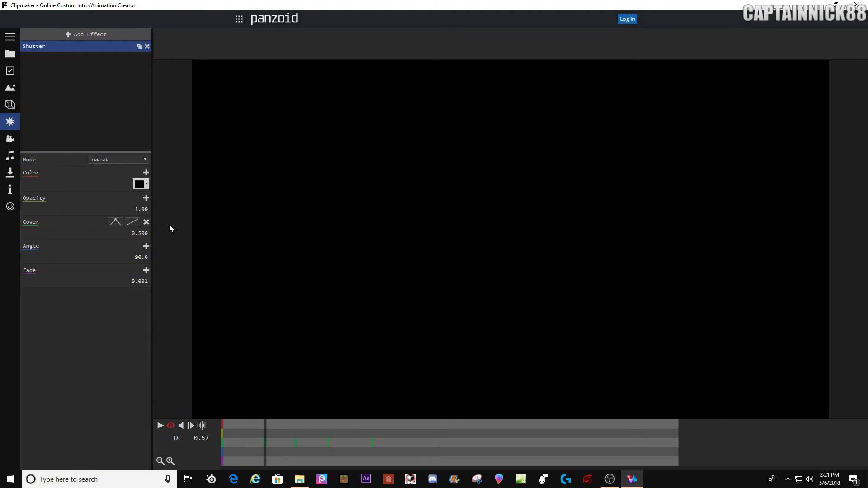
pyautogui.press('space')
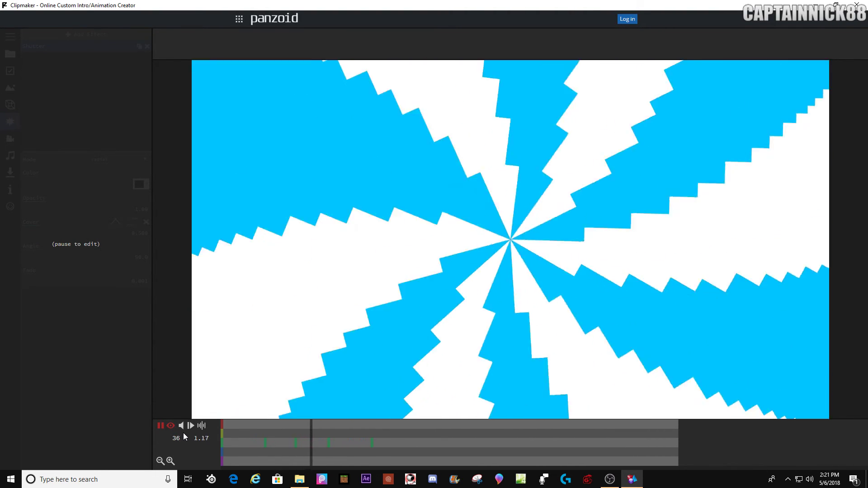
pyautogui.press('space')
pyautogui.press('space')
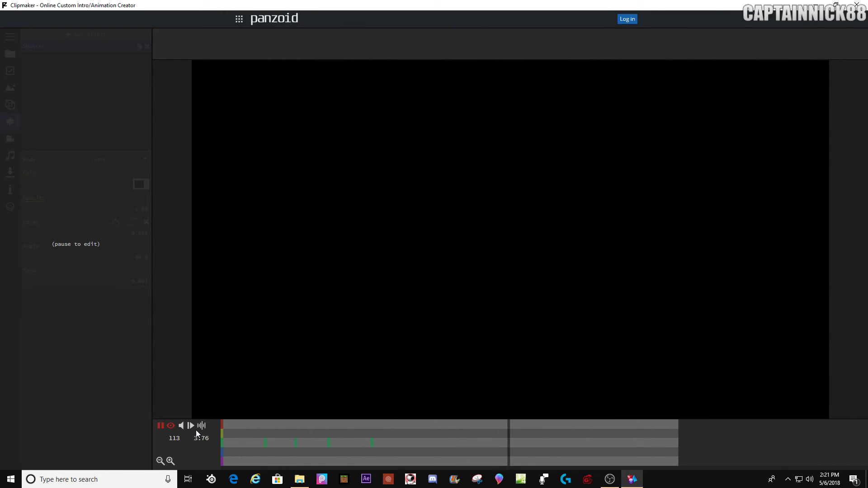
pyautogui.press('space')
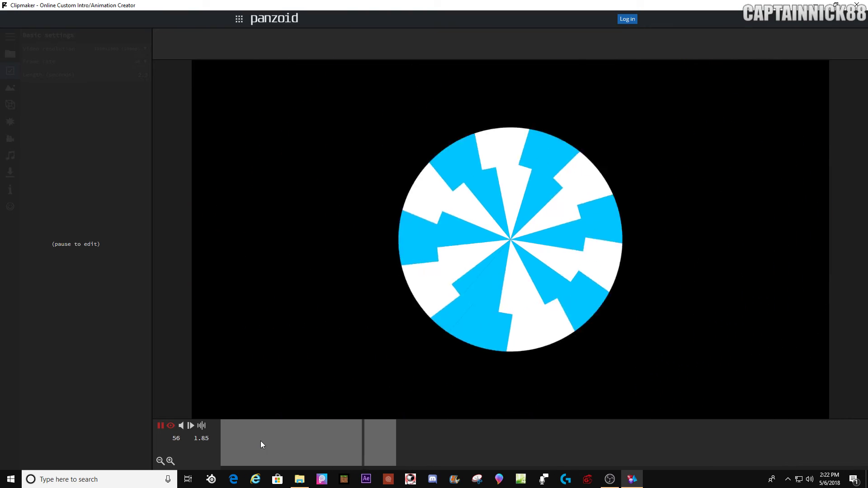
# - Pause at frame 58, show the Swirl group's properties, and move the playhead to frame 20
pyautogui.press('space')
pyautogui.click(16, 93)
pyautogui.click(17, 107)
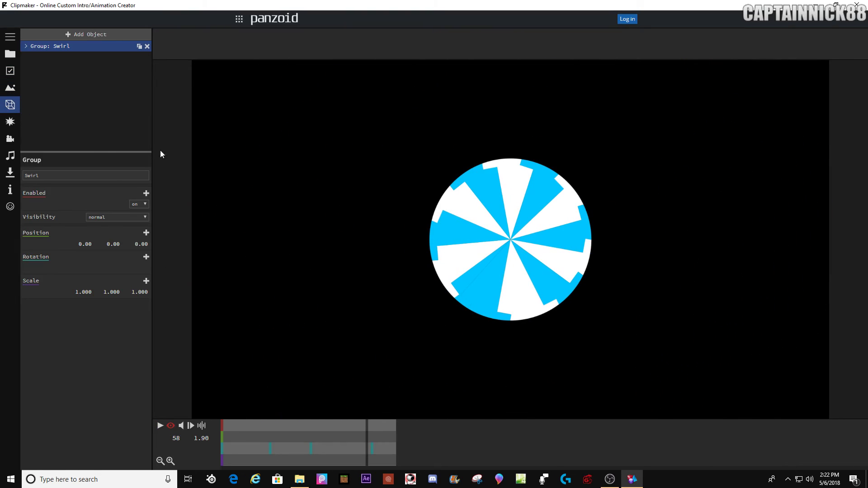
pyautogui.click(171, 426)
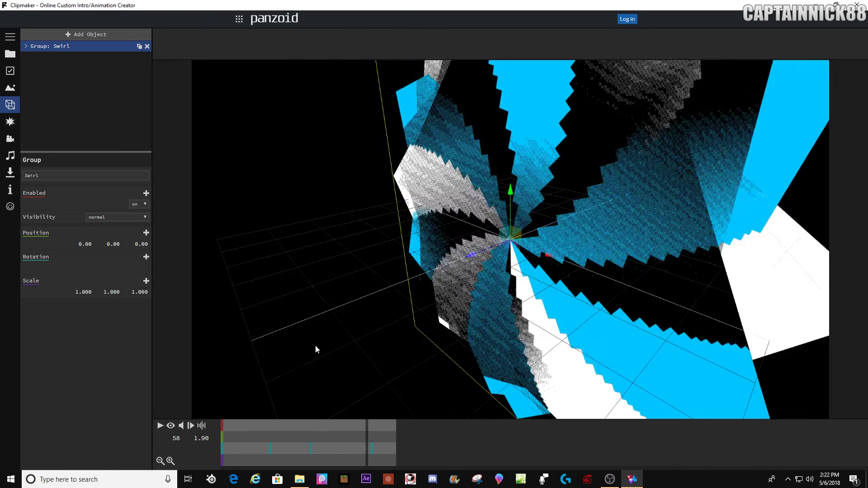
pyautogui.scroll(5, 303, 343)
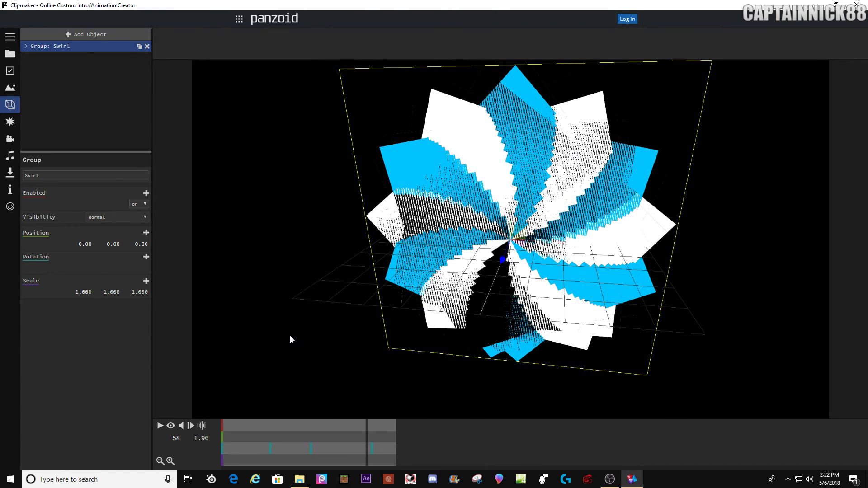
pyautogui.scroll(-5, 290, 339)
pyautogui.click(170, 426)
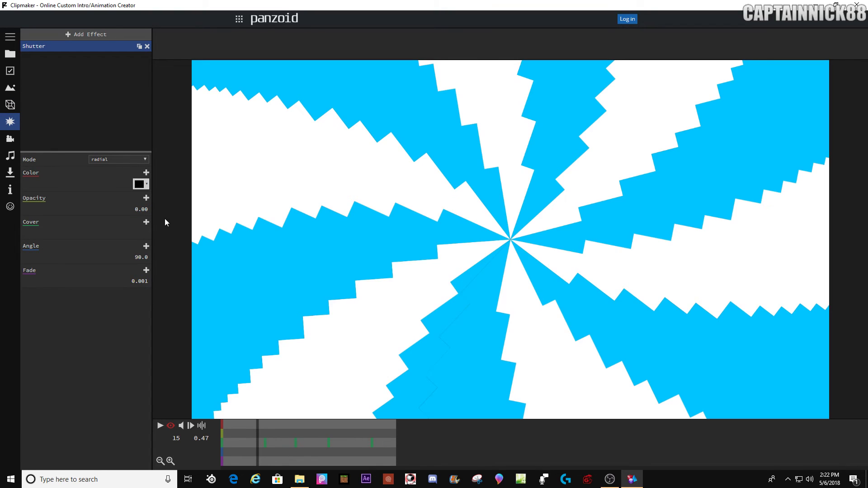
pyautogui.click(10, 104)
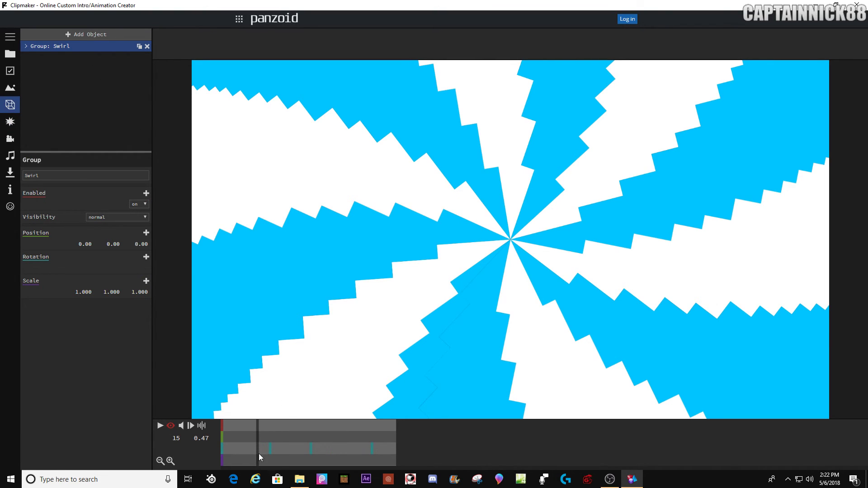
pyautogui.moveTo(256, 452); pyautogui.dragTo(272, 430)
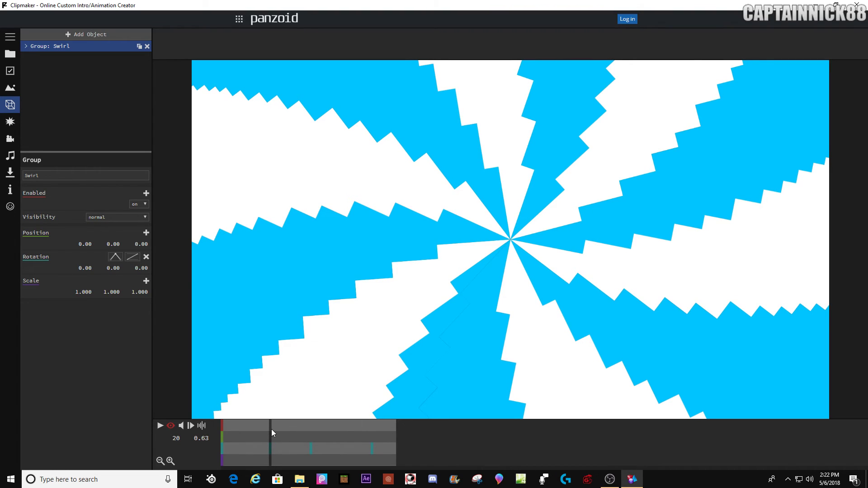
# - Keyframe Swirl scale from 0.001 at frame 20 to 1 at frame 36, quadratic-out easing
pyautogui.click(81, 292)
pyautogui.write('0.001')
pyautogui.press('Tab')
pyautogui.write('0.001')
pyautogui.press('Tab')
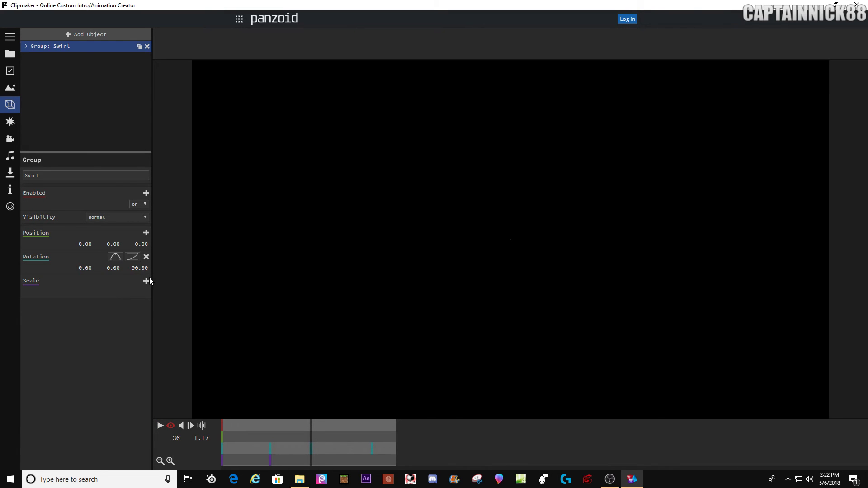
pyautogui.click(146, 281)
pyautogui.click(132, 281)
pyautogui.click(165, 322)
pyautogui.click(83, 291)
pyautogui.write('1')
pyautogui.press('Tab')
pyautogui.write('1')
pyautogui.press('Tab')
pyautogui.press('space')
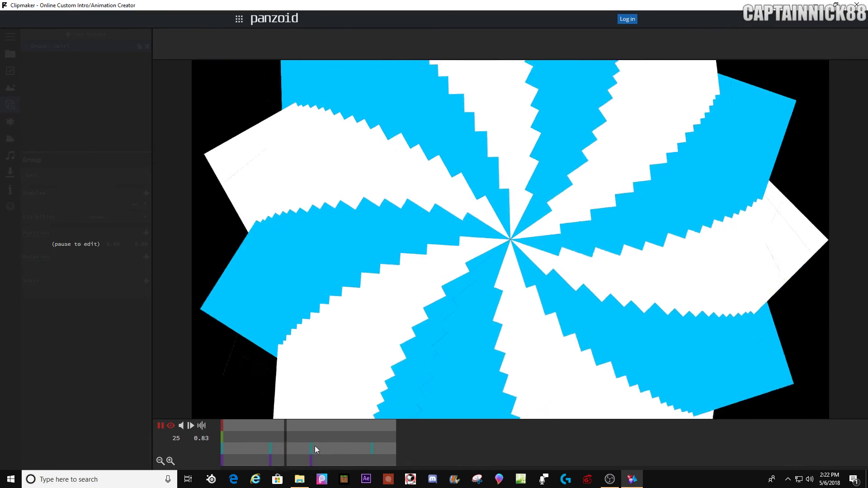
# - Play back the growing swirl, pausing at frames 37 and 52, and check it in 3-D view
pyautogui.click(315, 446)
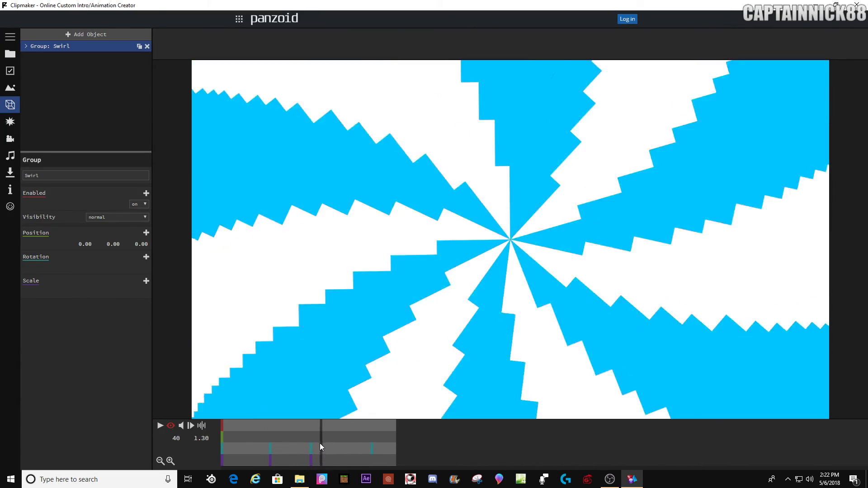
pyautogui.press('space')
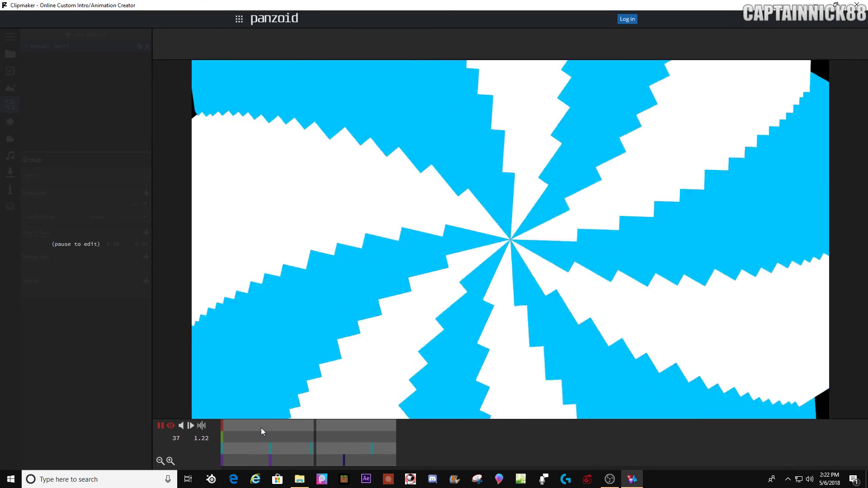
pyautogui.click(345, 459)
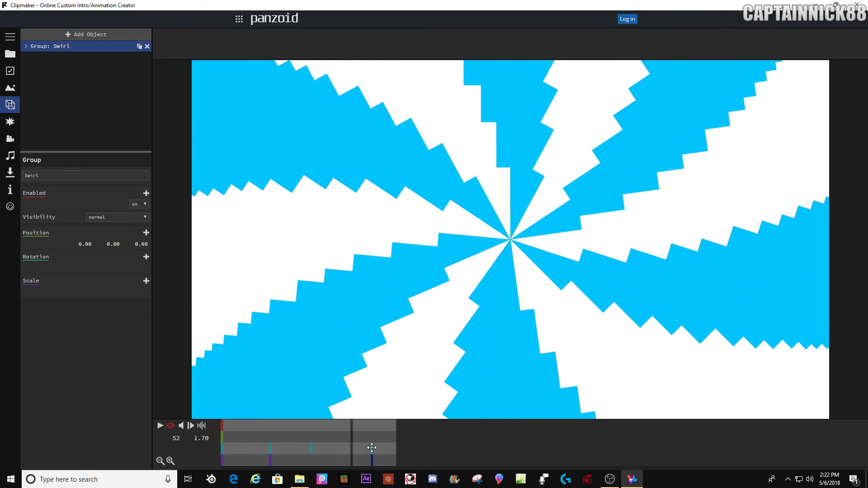
pyautogui.press('space')
pyautogui.click(268, 432)
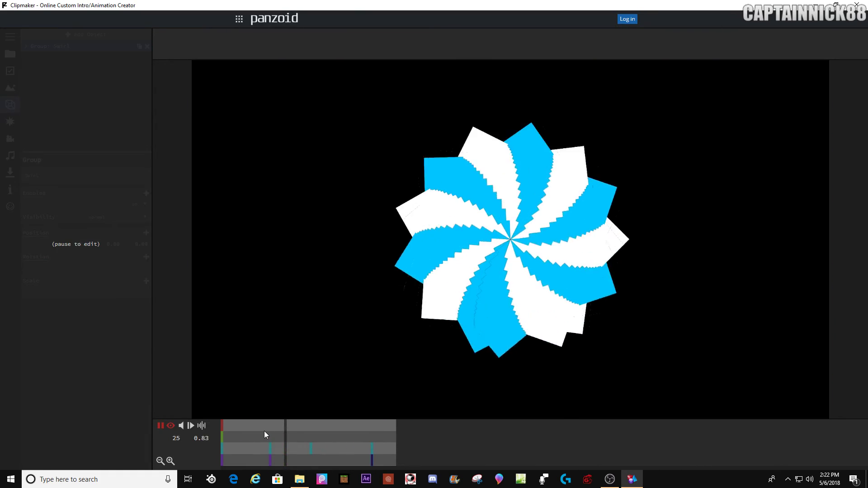
pyautogui.press('space')
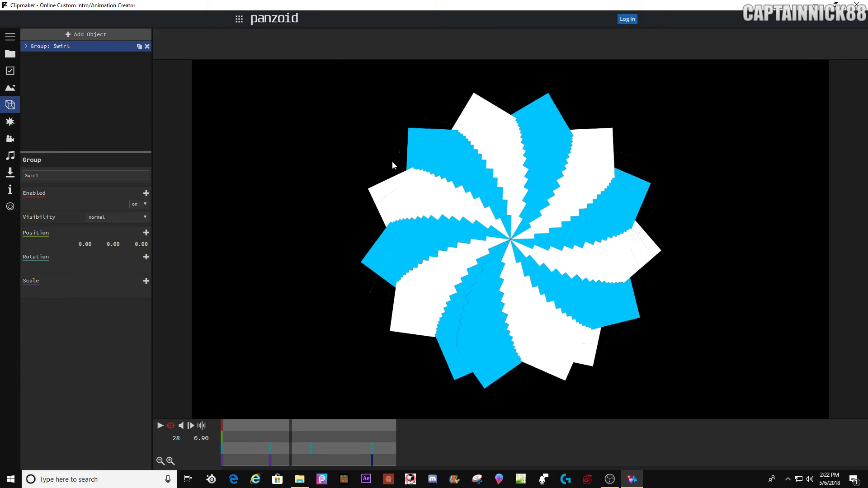
pyautogui.click(171, 425)
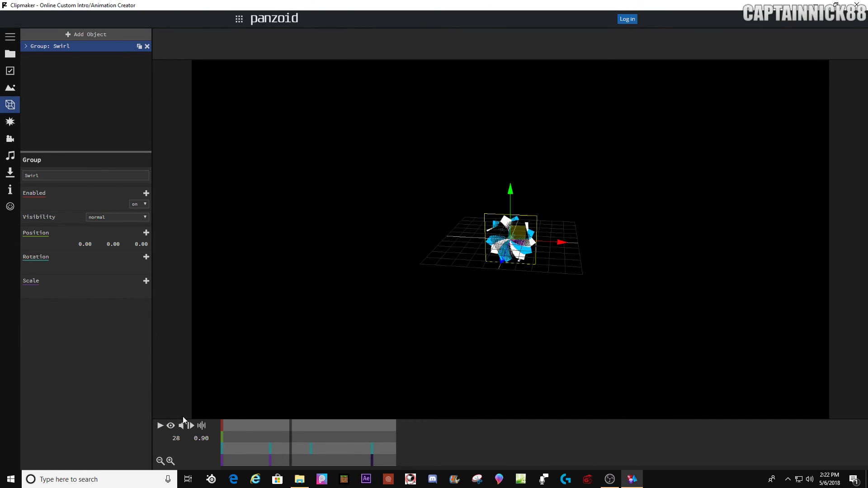
pyautogui.scroll(5, 246, 341)
pyautogui.click(171, 426)
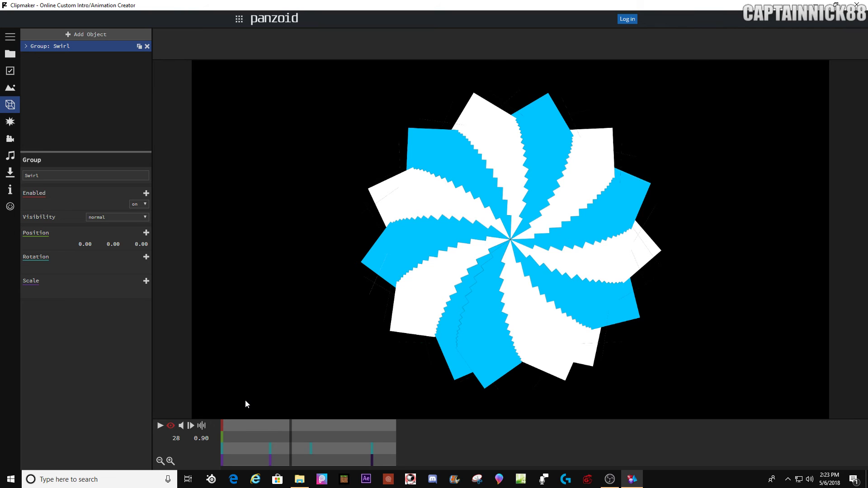
# - Add a white circle shape and enlarge its radius to about 40
pyautogui.click(77, 34)
pyautogui.click(44, 61)
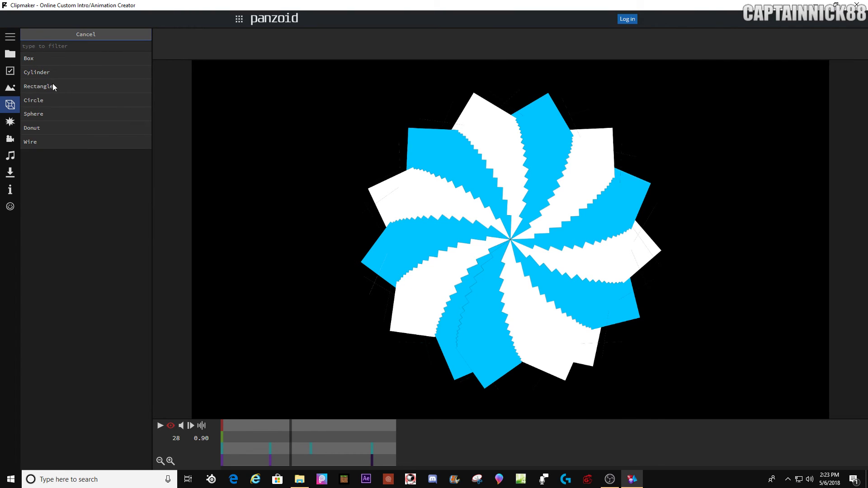
pyautogui.click(50, 100)
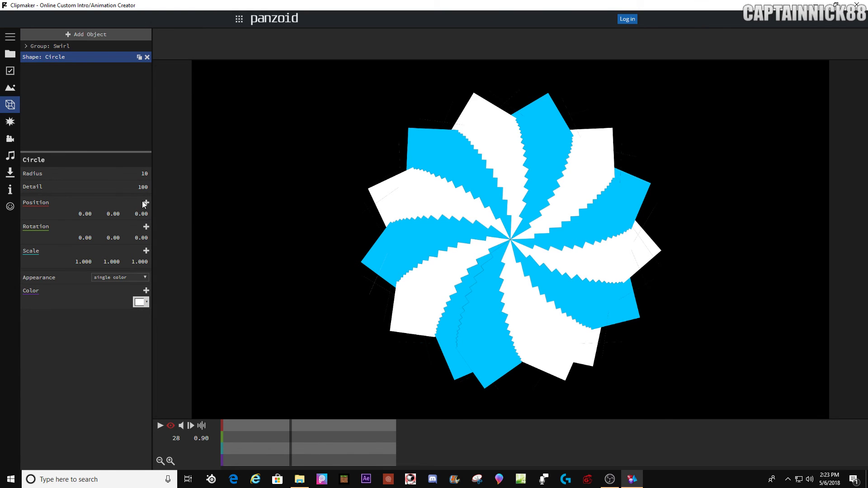
pyautogui.moveTo(181, 168); pyautogui.dragTo(267, 167)
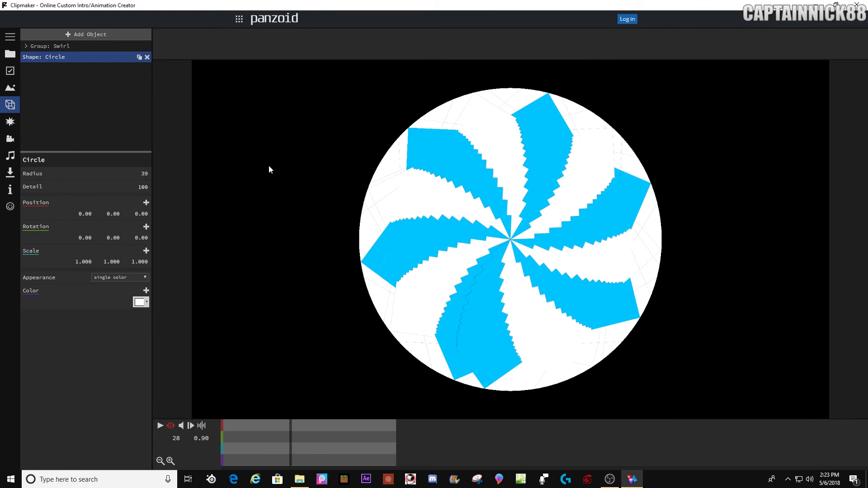
pyautogui.click(138, 302)
pyautogui.click(186, 284)
# - Move the circle into the Swirl group and set its radius to 119
pyautogui.moveTo(69, 57); pyautogui.dragTo(68, 47)
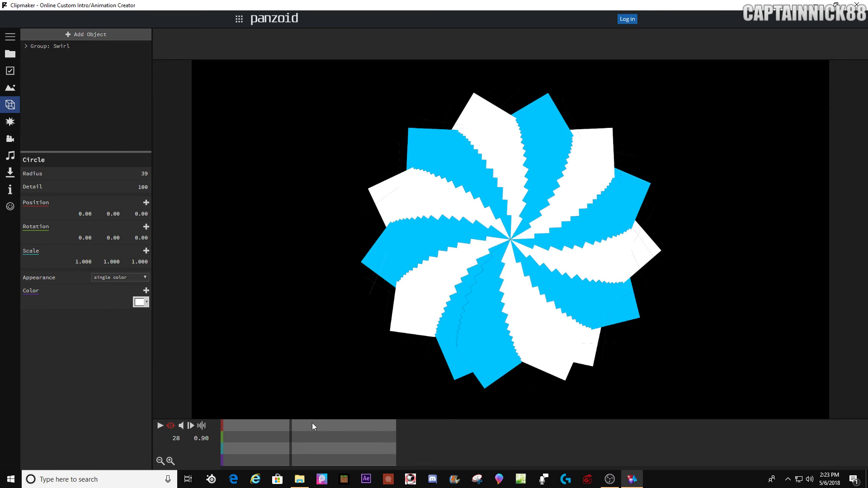
pyautogui.click(48, 46)
pyautogui.click(25, 45)
pyautogui.scroll(-3, 57, 116)
pyautogui.click(64, 146)
pyautogui.moveTo(292, 159); pyautogui.dragTo(471, 145)
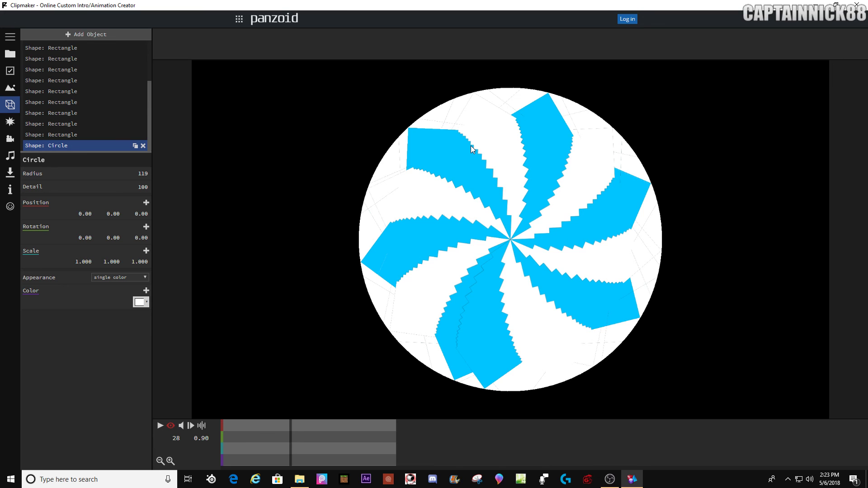
pyautogui.press('space')
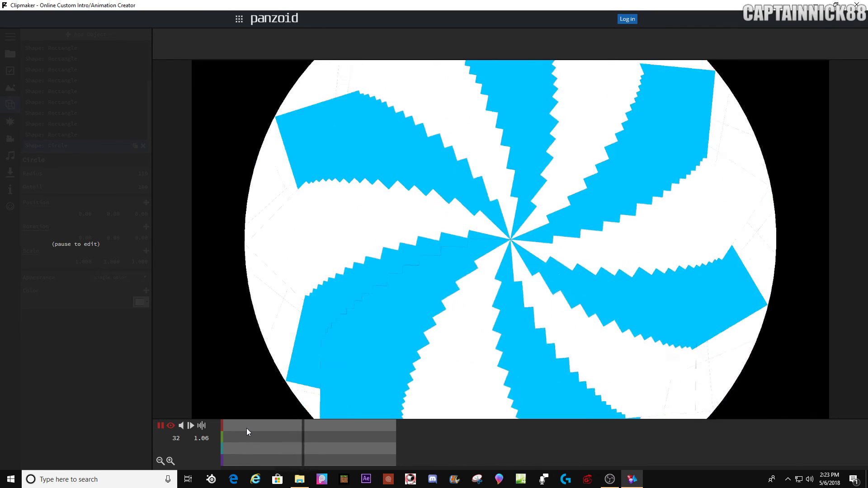
pyautogui.click(247, 428)
pyautogui.press('space')
pyautogui.press('space')
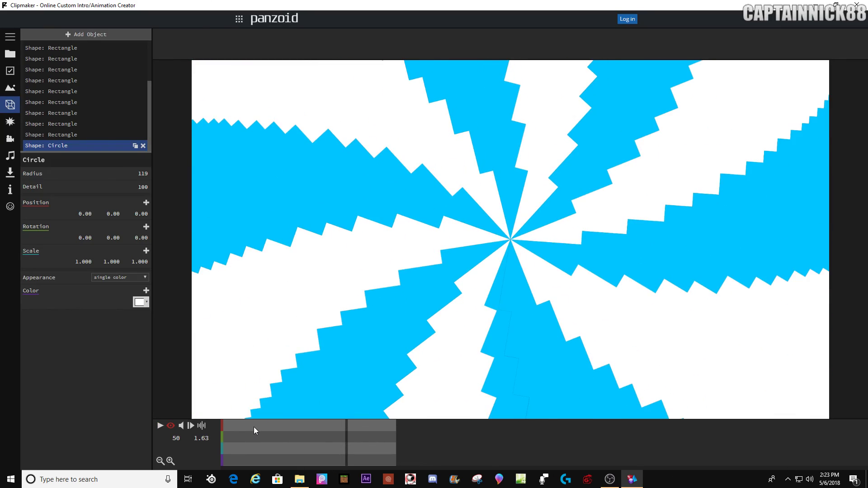
pyautogui.press('space')
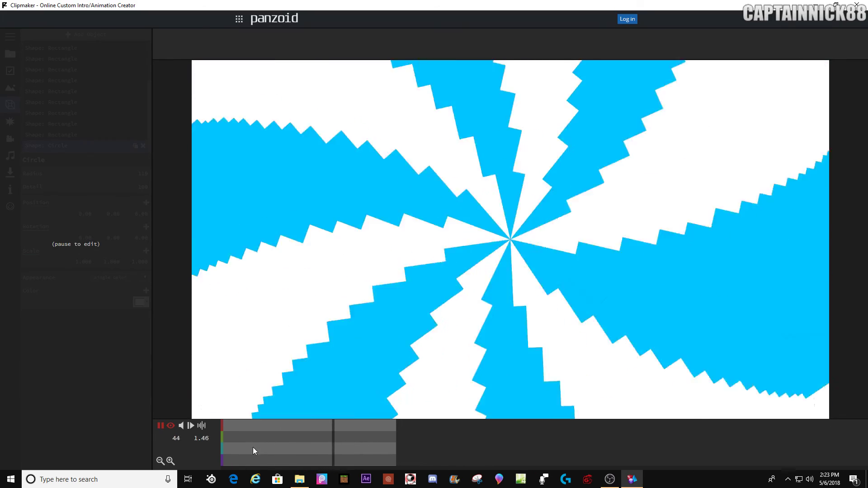
pyautogui.click(253, 451)
pyautogui.press('space')
pyautogui.click(254, 447)
pyautogui.press('space')
pyautogui.press('space')
pyautogui.press('space')
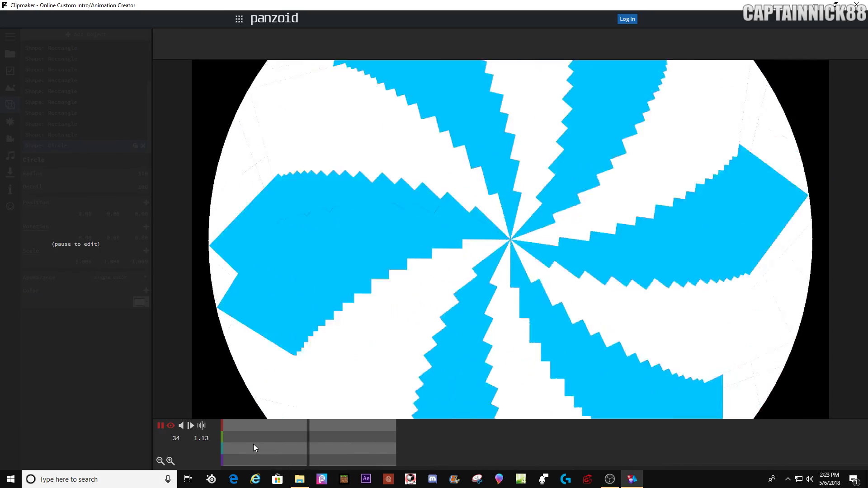